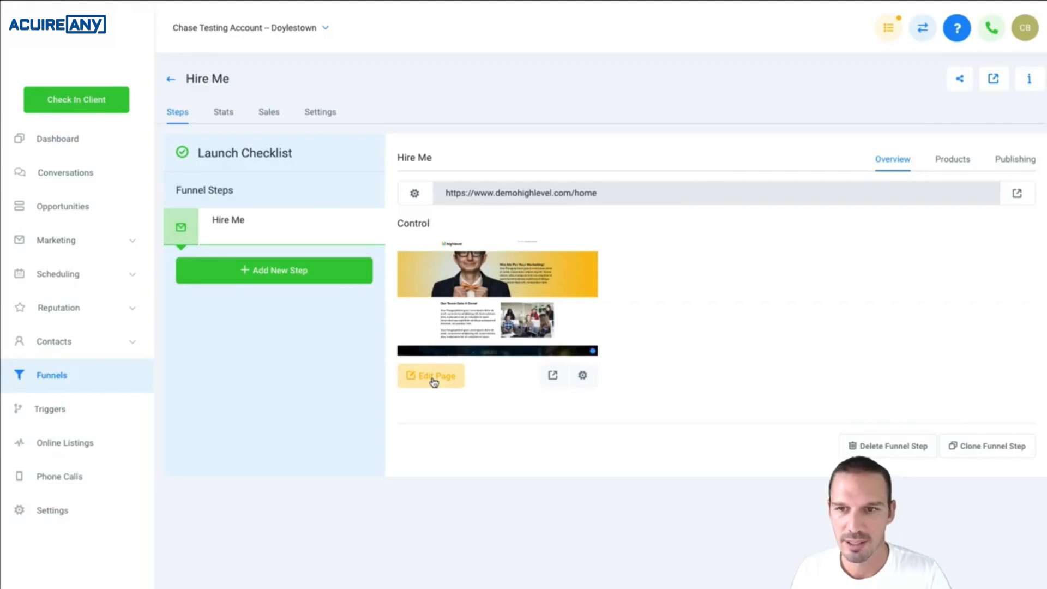
Step: Open the Hire Me page for editing and replace its logo header section with a new empty section
{"action": "left_click", "coordinate": [434, 377]}
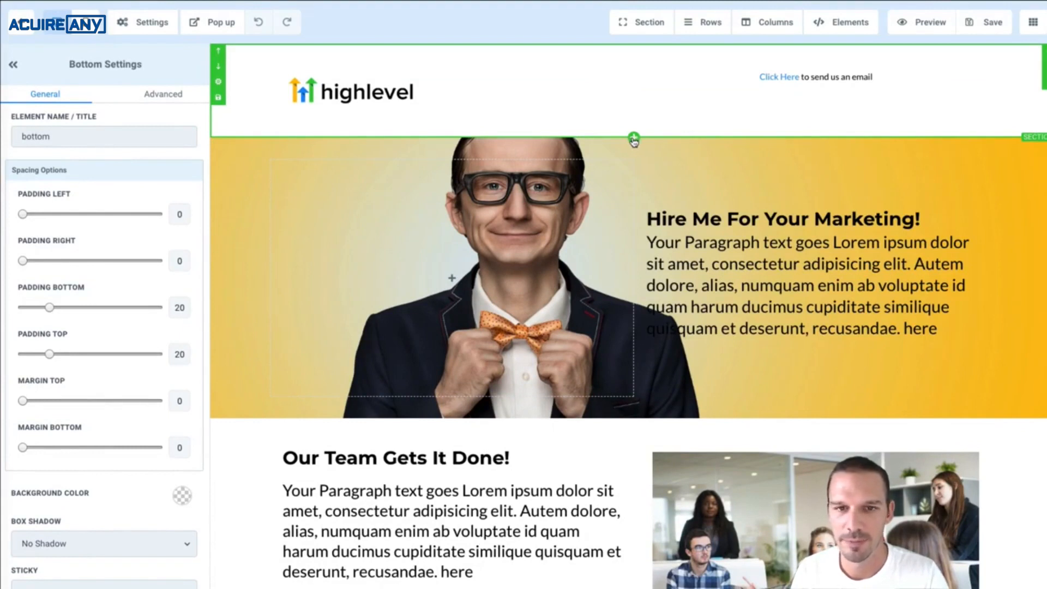
{"action": "left_click", "coordinate": [634, 139]}
{"action": "left_click", "coordinate": [829, 74]}
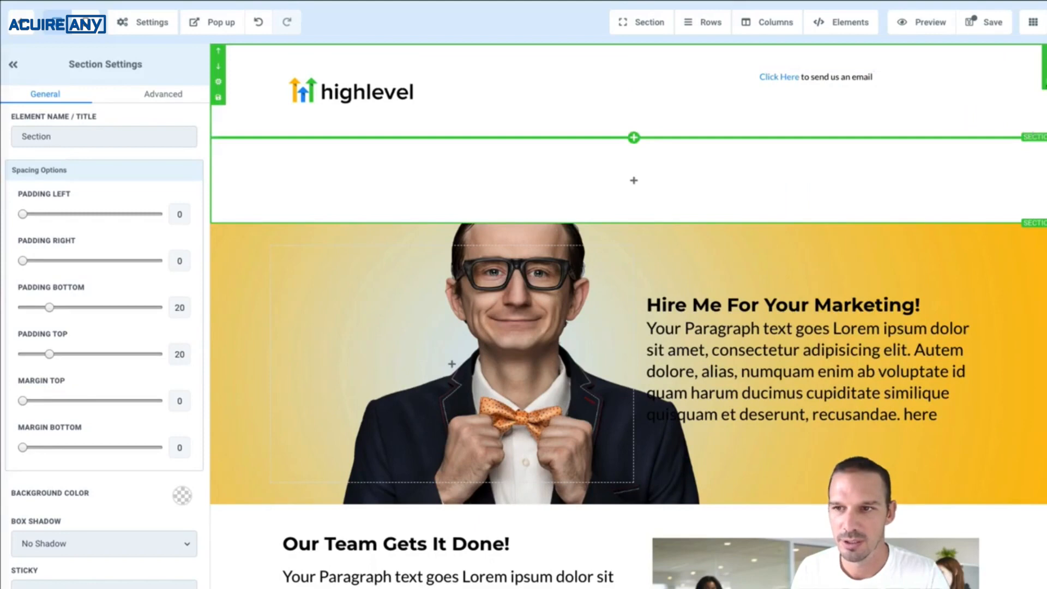
{"action": "left_click", "coordinate": [1046, 83]}
Step: Add a one-column row to the empty section at the page's start and insert a Navigation Menu element in it
{"action": "left_click", "coordinate": [657, 95]}
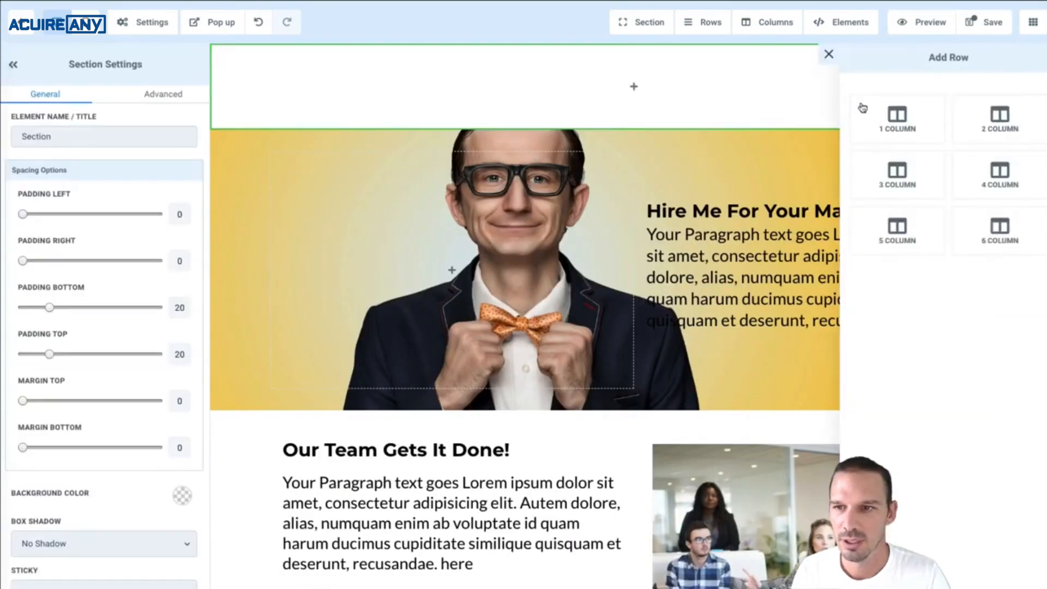
{"action": "left_click", "coordinate": [895, 117]}
{"action": "left_click", "coordinate": [633, 101]}
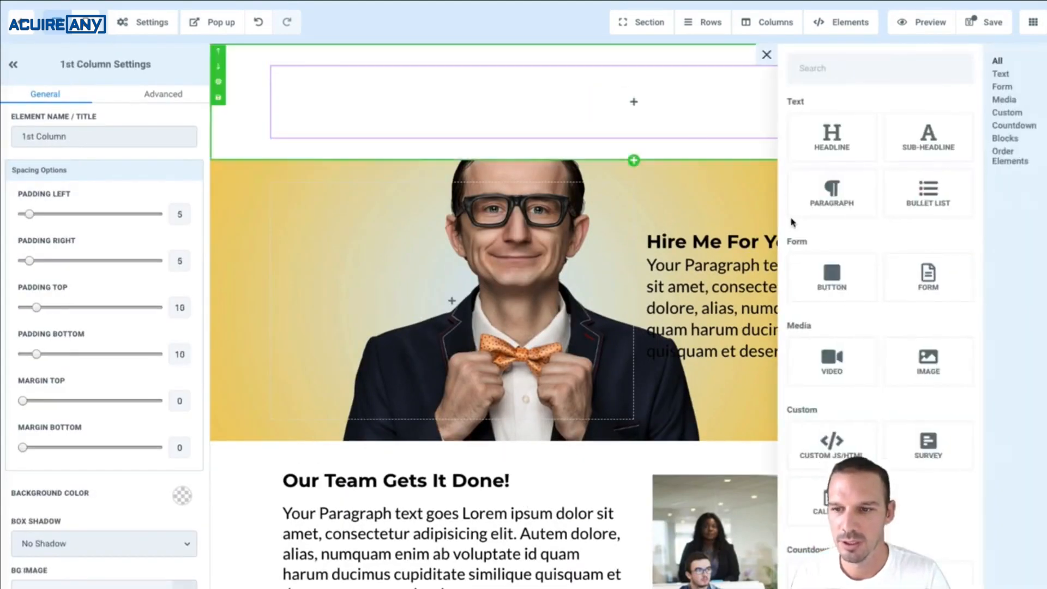
{"action": "scroll", "coordinate": [792, 222], "scroll_direction": "down", "scroll_amount": 4}
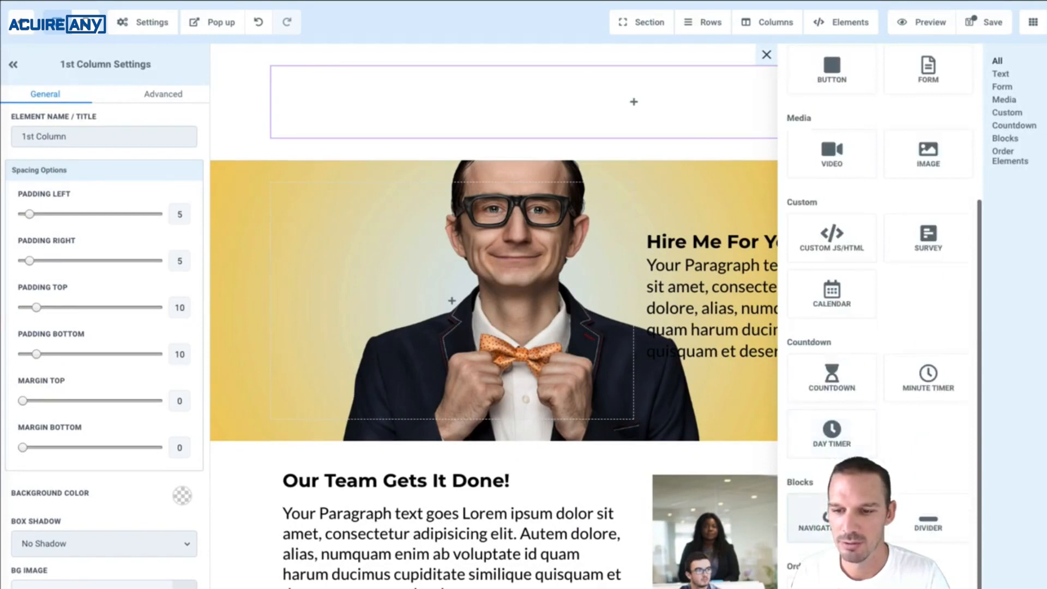
{"action": "left_click", "coordinate": [838, 518]}
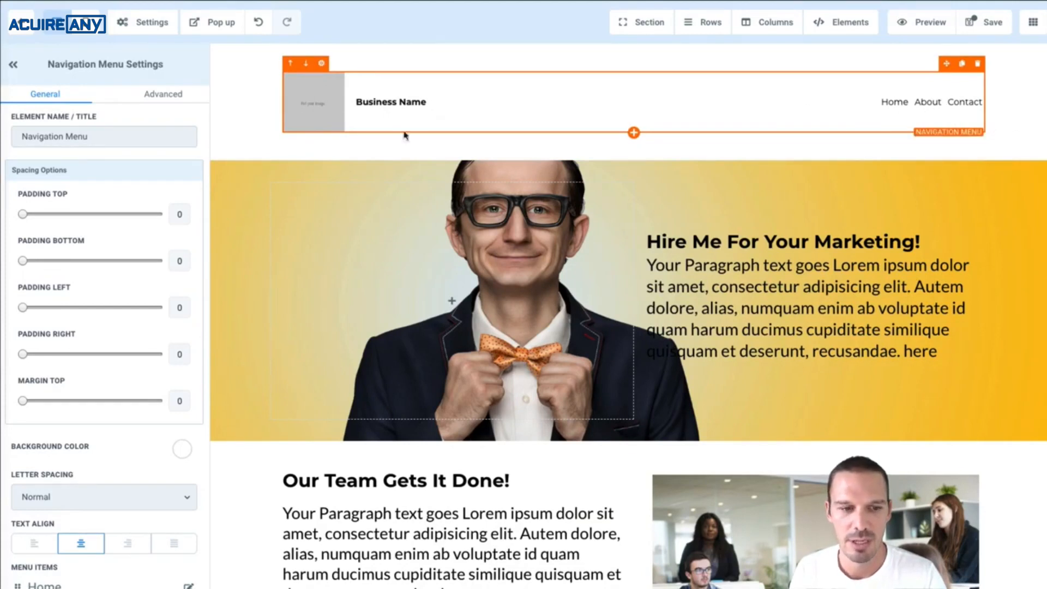
Step: Turn off the headline in the navigation menu so the business name is removed
{"action": "scroll", "coordinate": [154, 388], "scroll_direction": "down", "scroll_amount": 10}
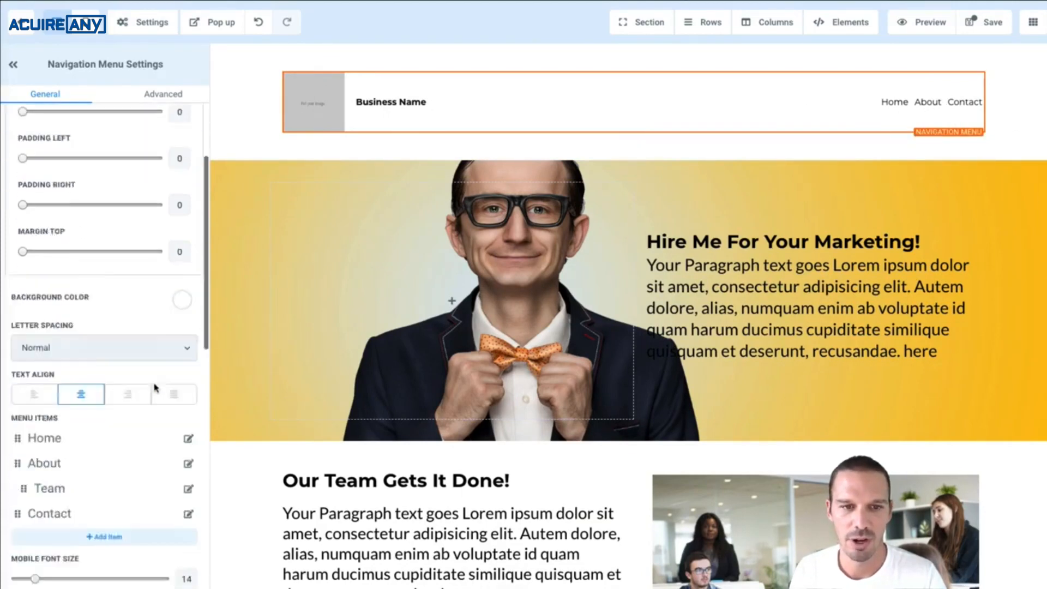
{"action": "scroll", "coordinate": [155, 388], "scroll_direction": "up", "scroll_amount": 10}
{"action": "left_click", "coordinate": [179, 102]}
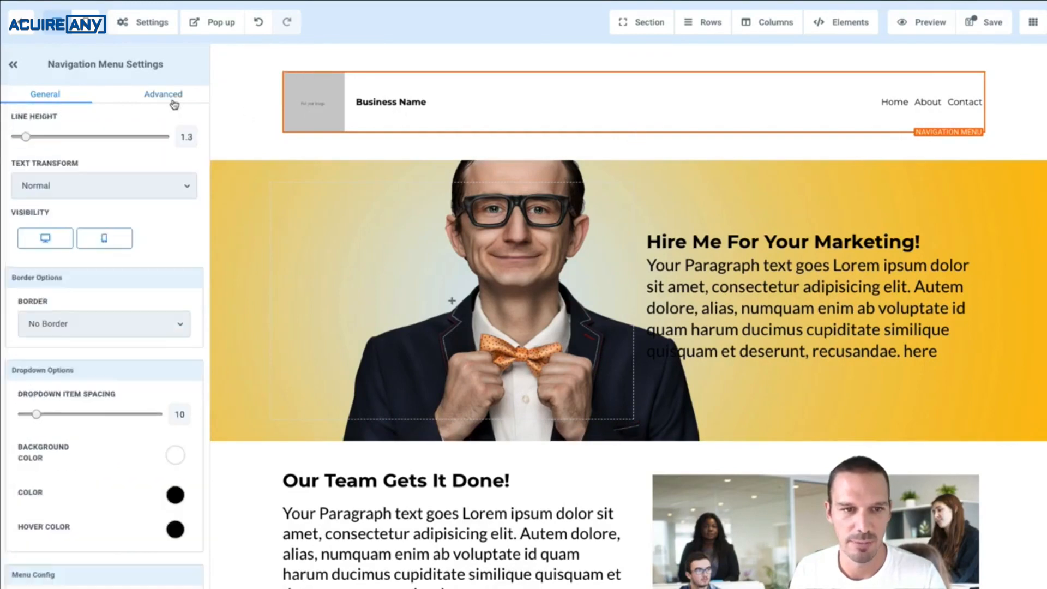
{"action": "scroll", "coordinate": [176, 305], "scroll_direction": "down", "scroll_amount": 1}
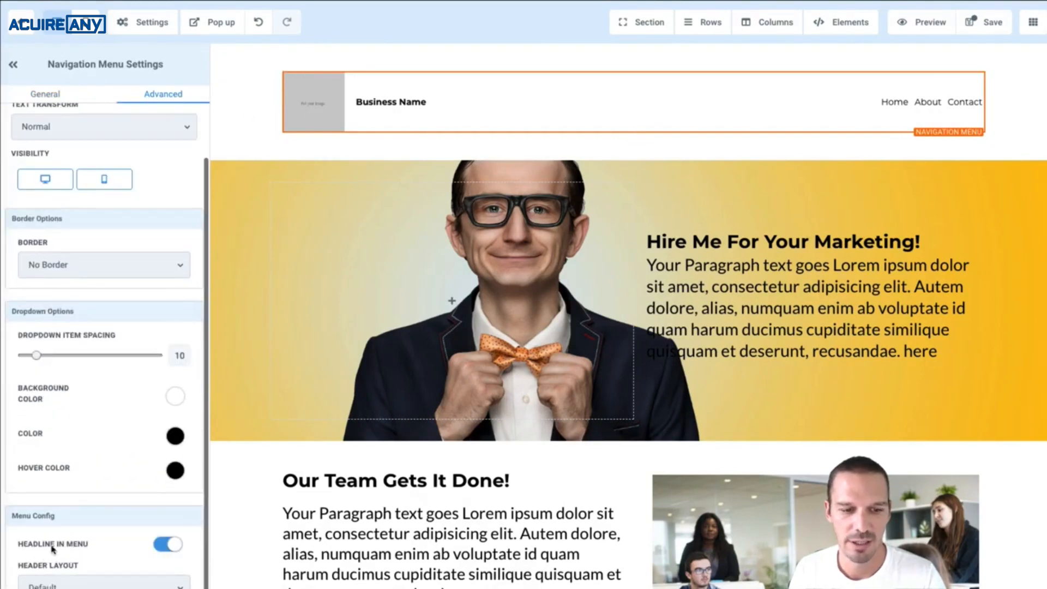
{"action": "left_click", "coordinate": [163, 545]}
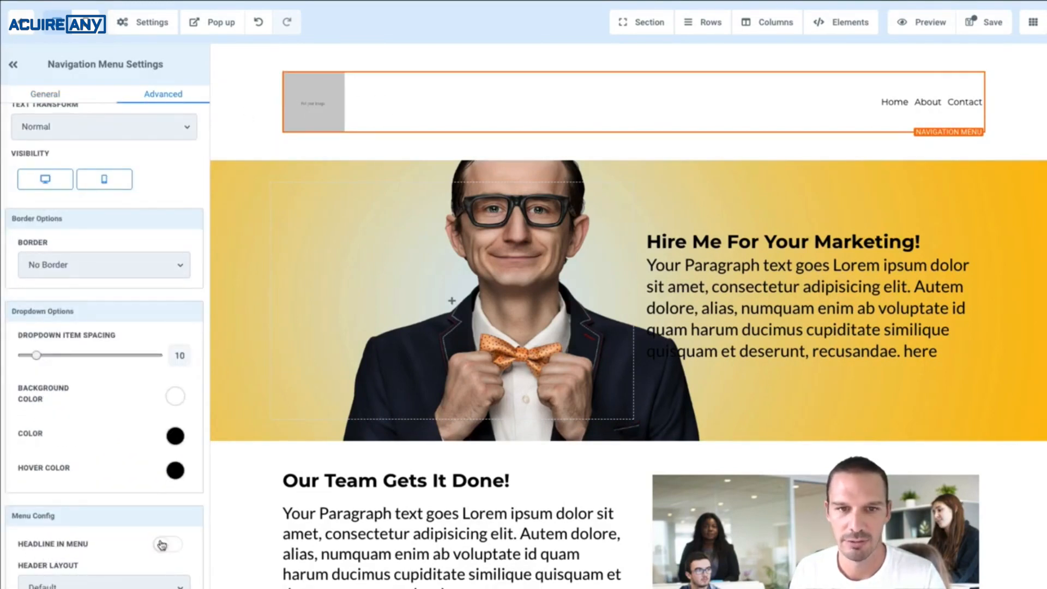
{"action": "scroll", "coordinate": [121, 202], "scroll_direction": "up", "scroll_amount": 1}
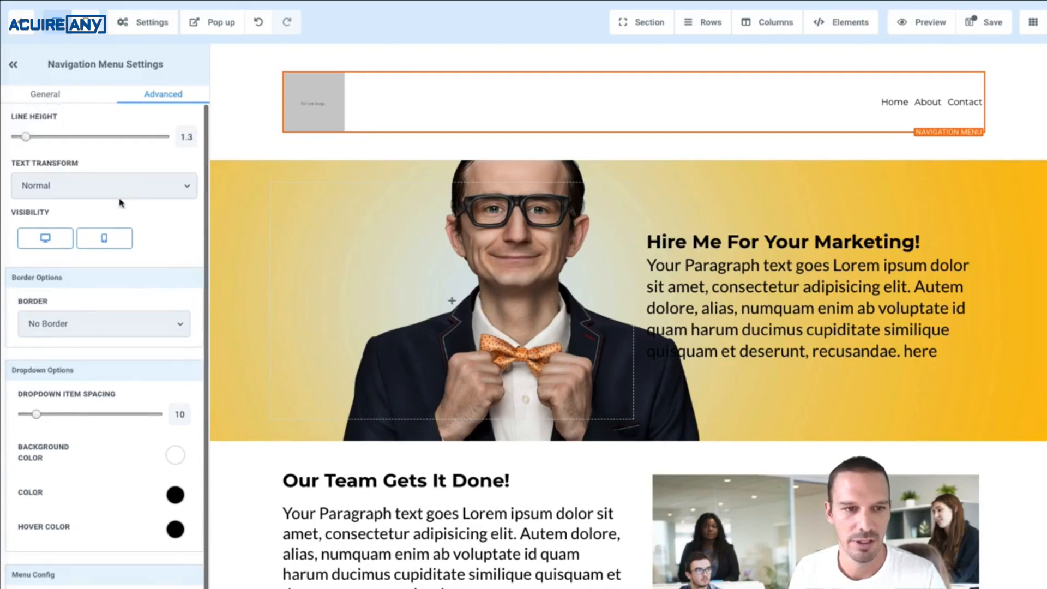
Step: Set the navigation menu's brand logo to the highlevel image from the media library
{"action": "left_click", "coordinate": [50, 94]}
{"action": "scroll", "coordinate": [120, 289], "scroll_direction": "down", "scroll_amount": 15}
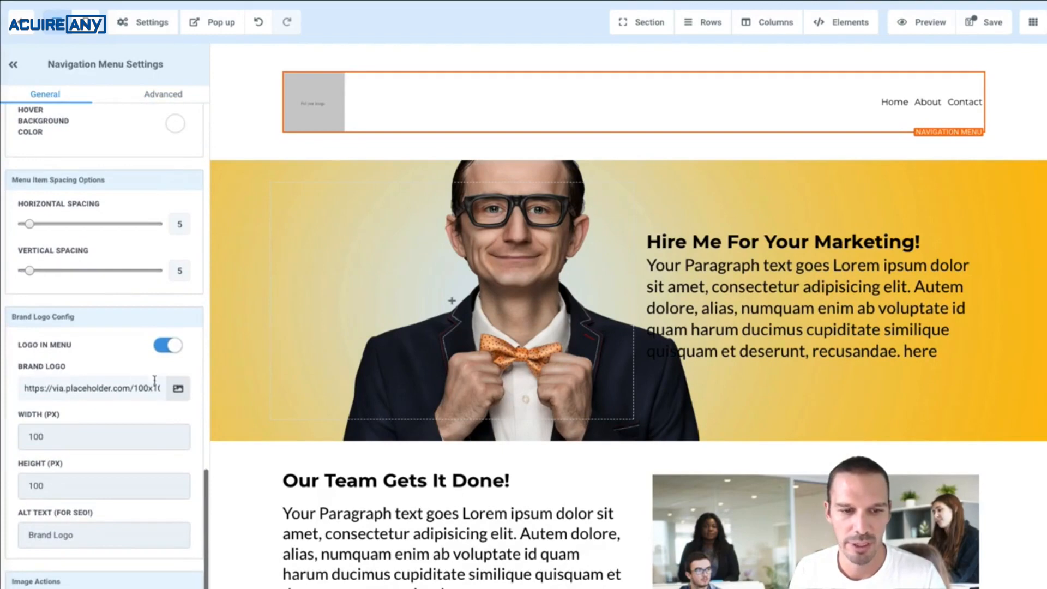
{"action": "left_click", "coordinate": [178, 388]}
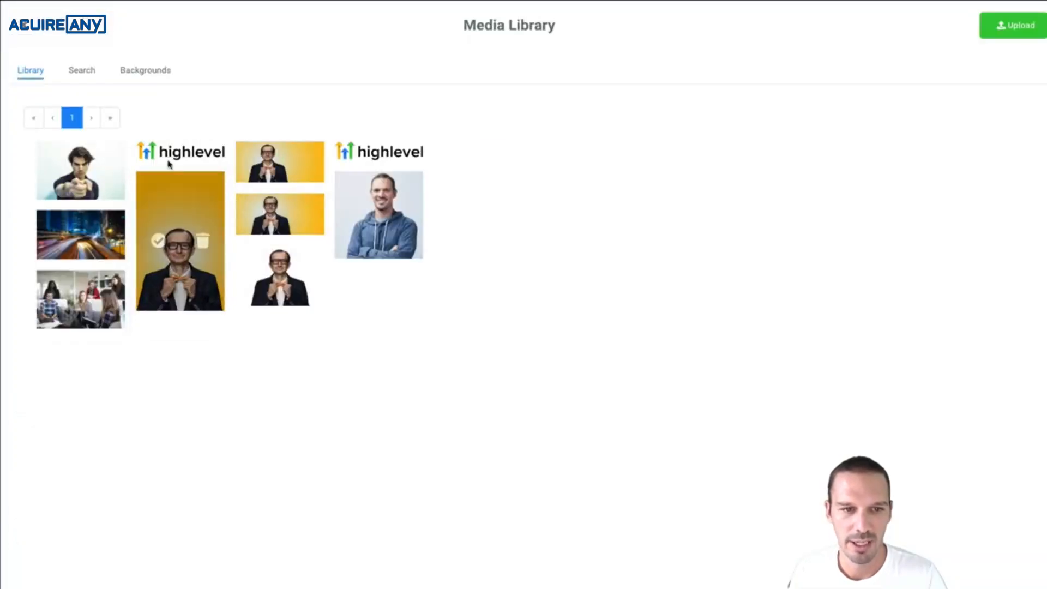
{"action": "left_click", "coordinate": [160, 153]}
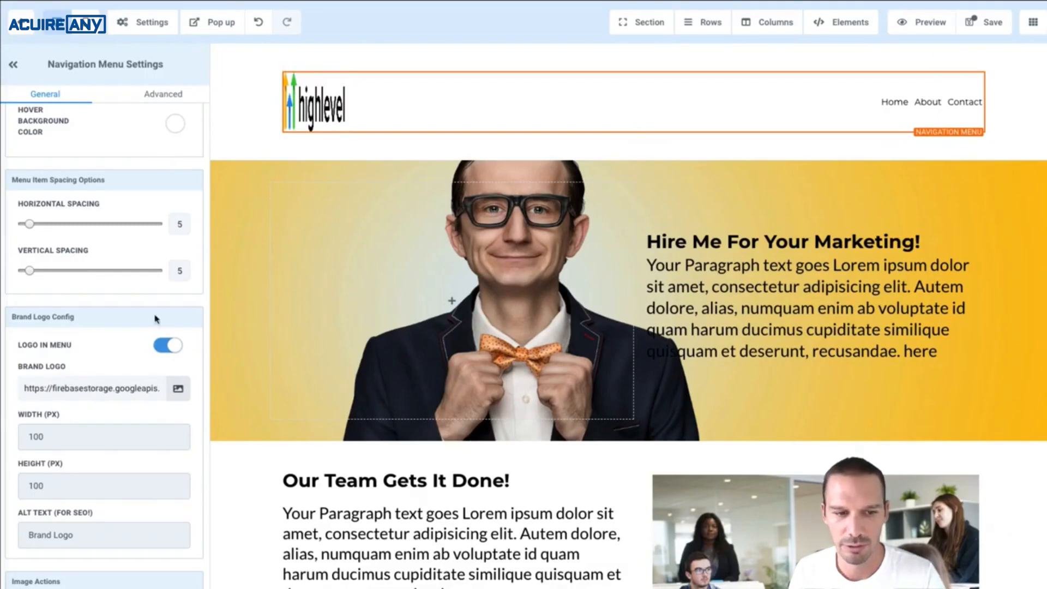
Step: Clear the brand logo's height and set its width to 250 px
{"action": "double_click", "coordinate": [59, 481]}
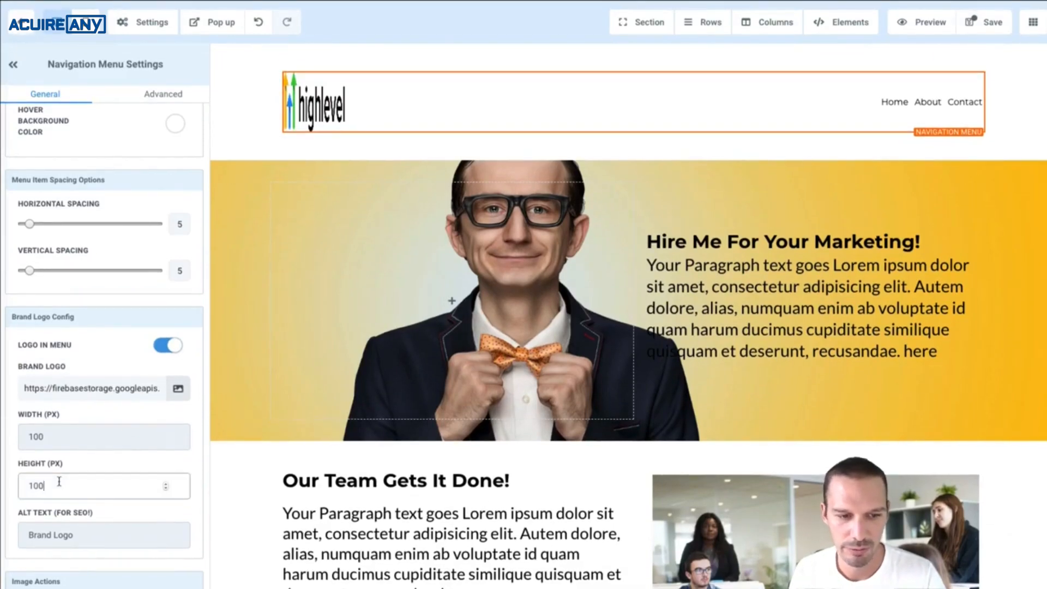
{"action": "key", "text": "BackSpace"}
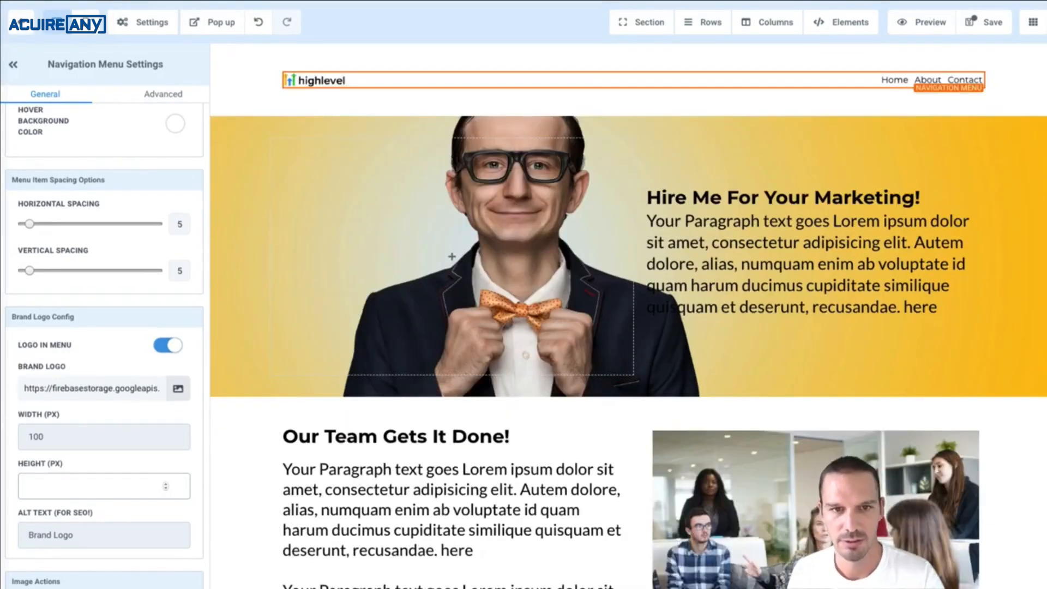
{"action": "double_click", "coordinate": [44, 439]}
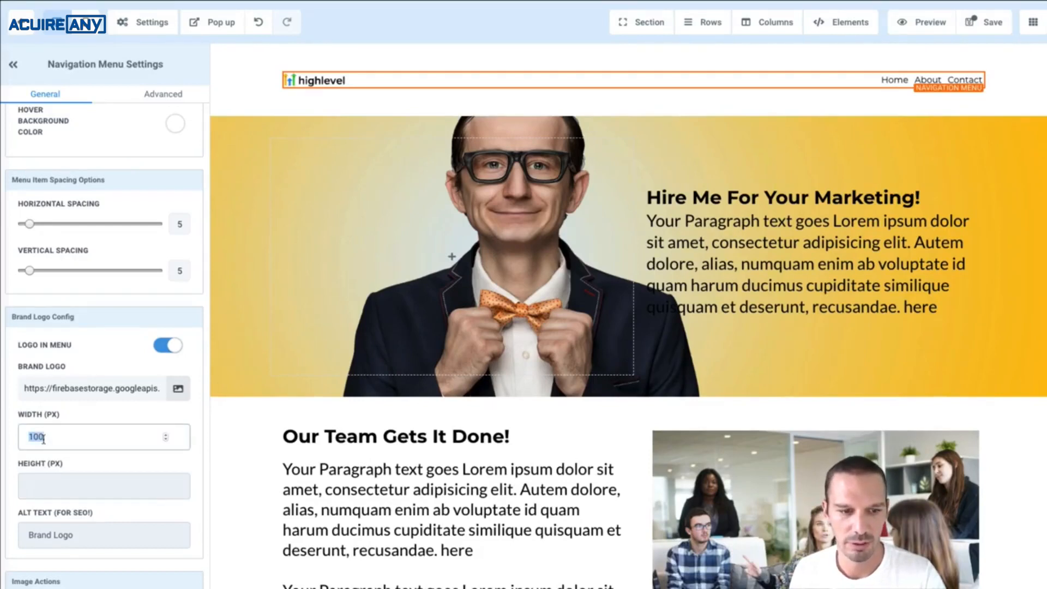
{"action": "type", "text": "250"}
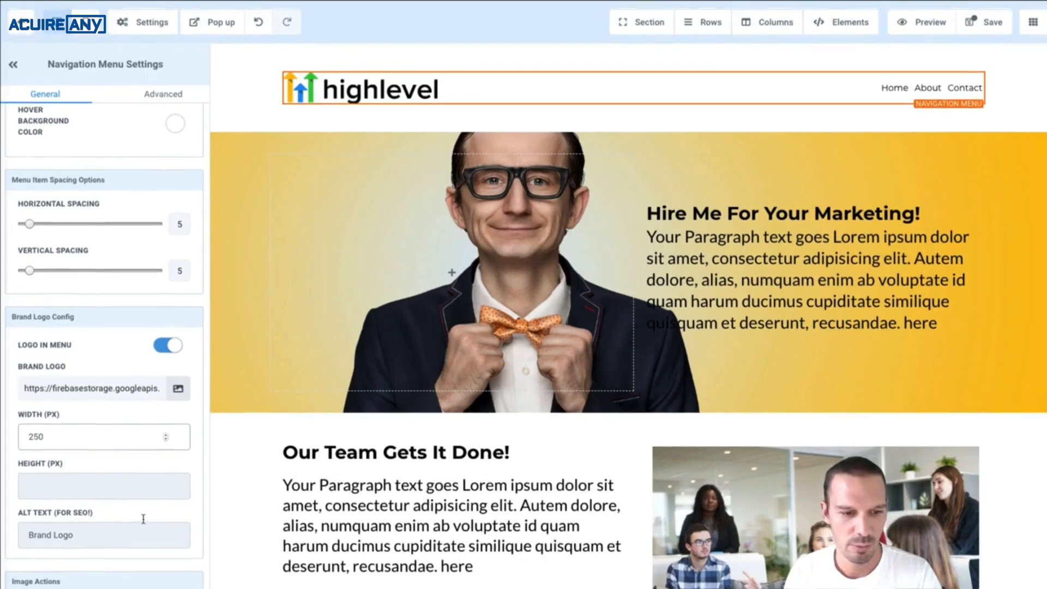
Step: Add a navigation menu item titled Services that goes to the website URL #new-menu-item
{"action": "scroll", "coordinate": [143, 519], "scroll_direction": "up", "scroll_amount": 15}
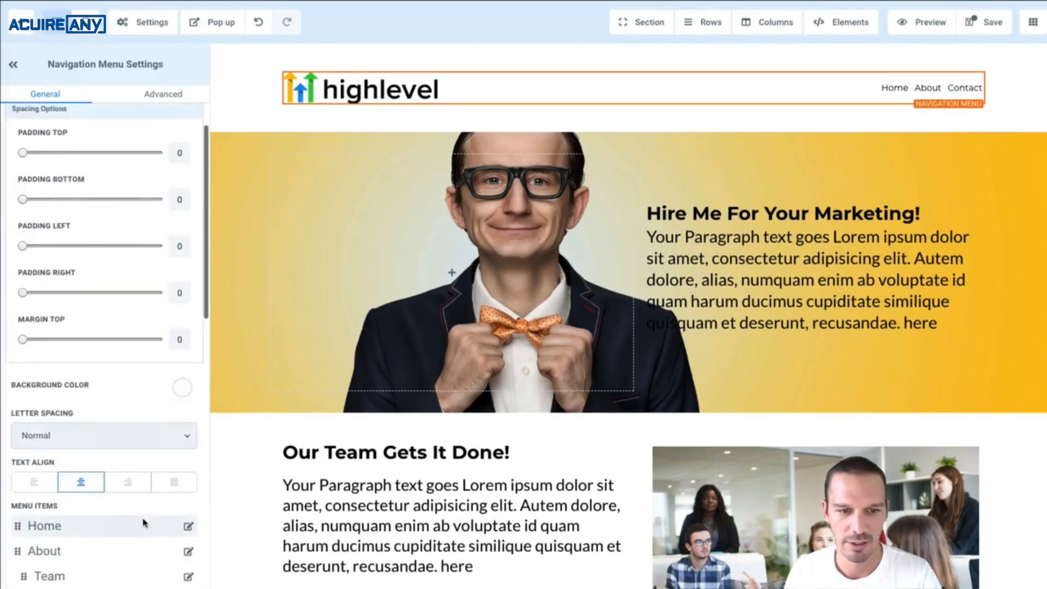
{"action": "scroll", "coordinate": [146, 523], "scroll_direction": "down", "scroll_amount": 2}
{"action": "scroll", "coordinate": [145, 522], "scroll_direction": "down", "scroll_amount": 1}
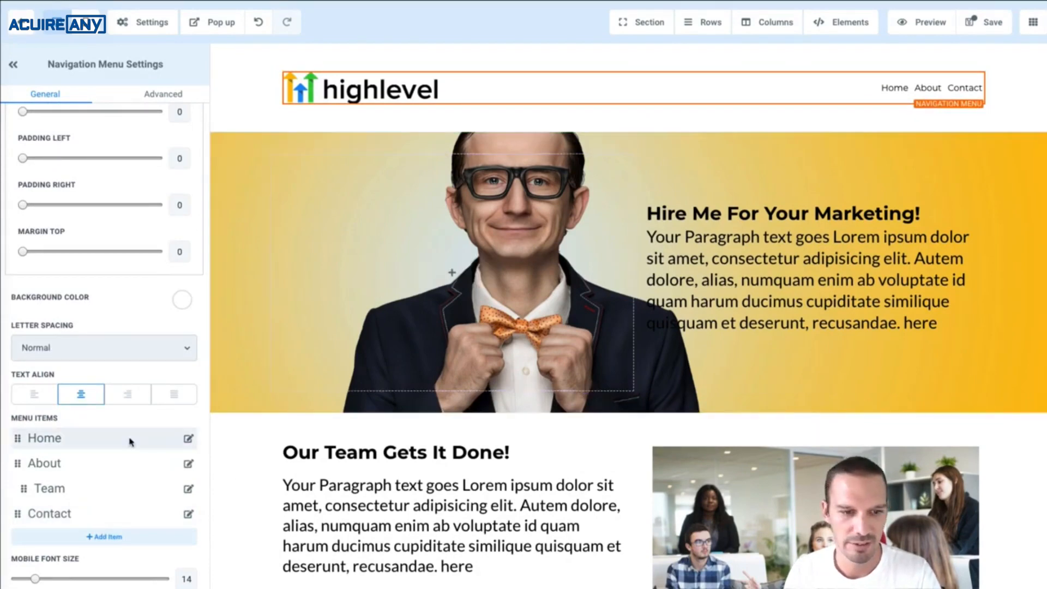
{"action": "scroll", "coordinate": [103, 462], "scroll_direction": "down", "scroll_amount": 2}
{"action": "left_click", "coordinate": [102, 463]}
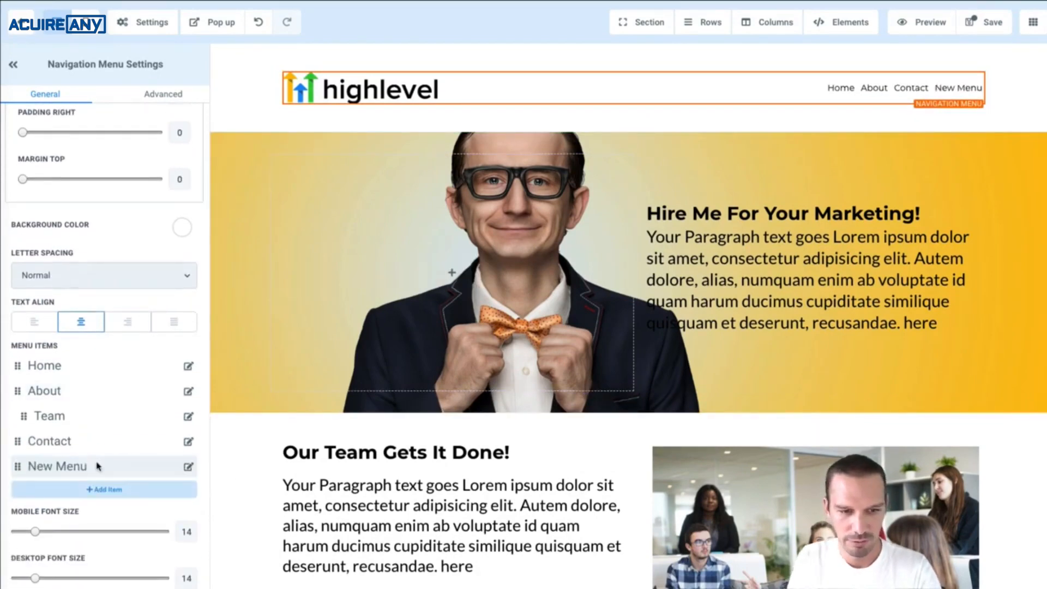
{"action": "key", "text": "ctrl+a"}
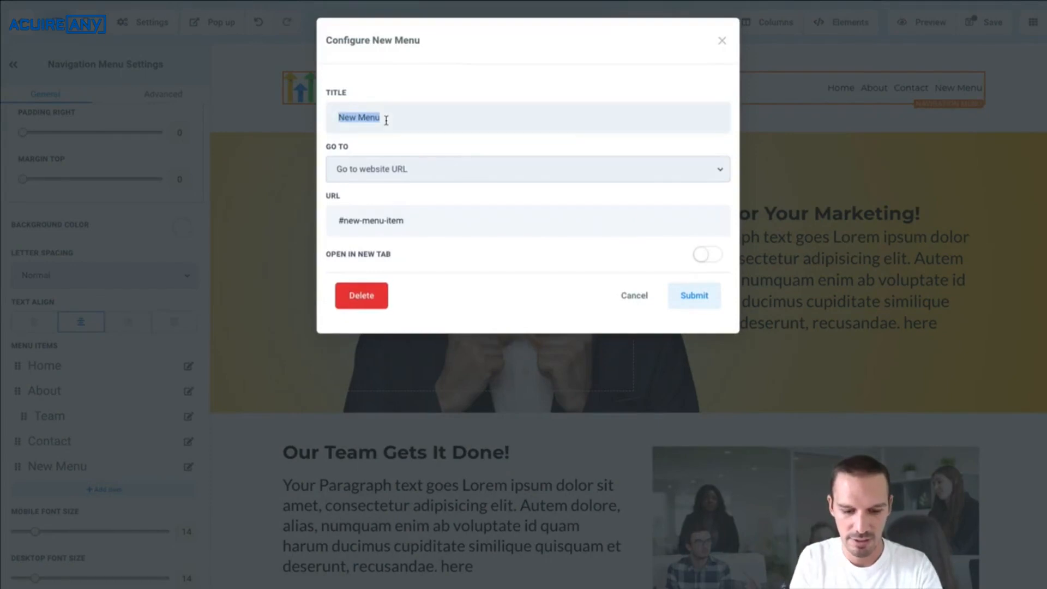
{"action": "type", "text": "Services"}
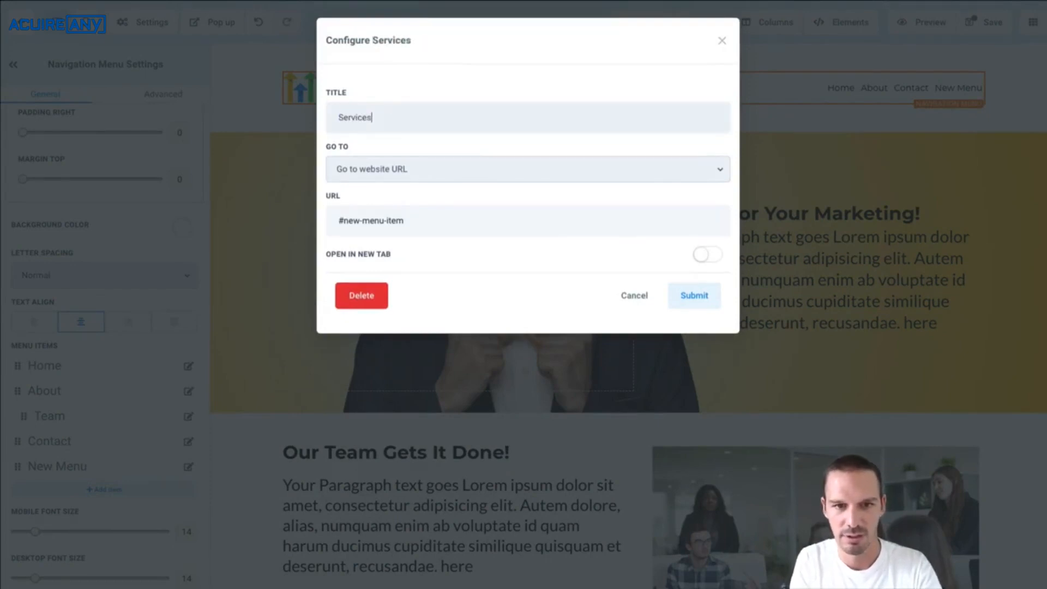
{"action": "left_click", "coordinate": [435, 172]}
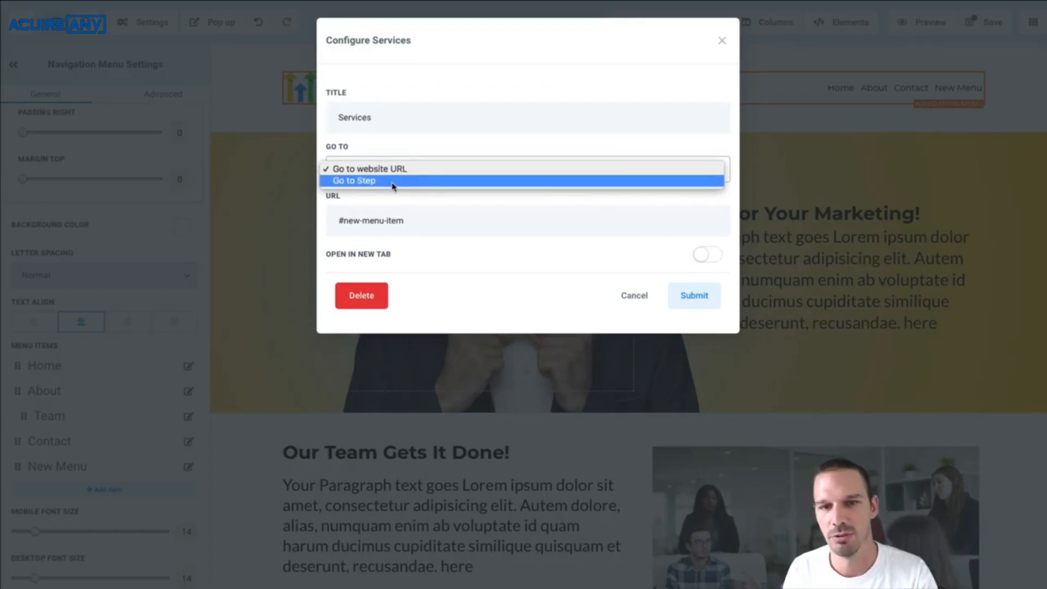
{"action": "left_click", "coordinate": [352, 227]}
{"action": "left_click_drag", "start_coordinate": [410, 224], "coordinate": [336, 225]}
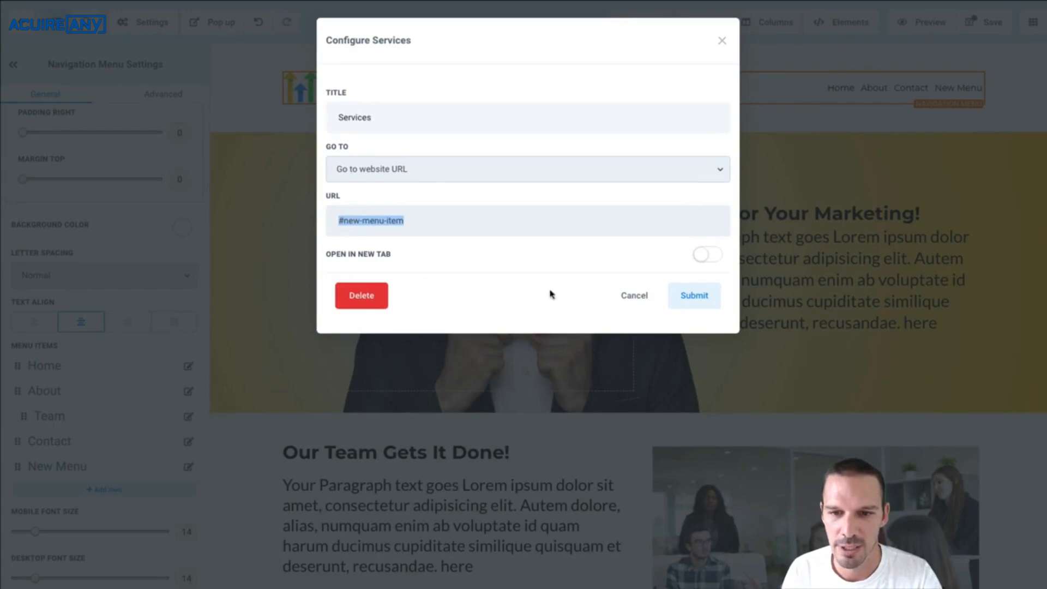
{"action": "left_click", "coordinate": [693, 297]}
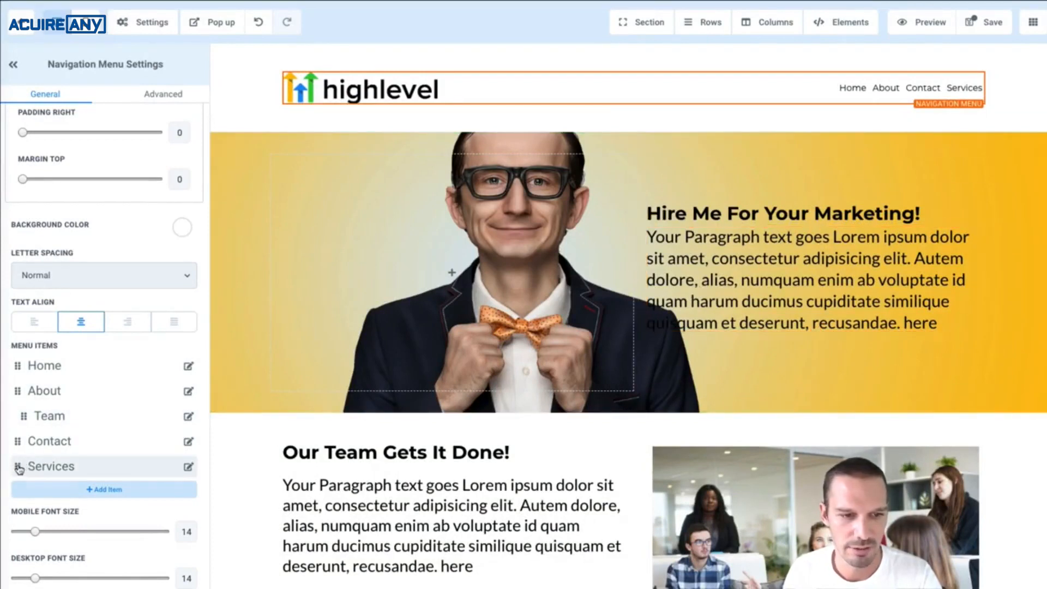
Step: Reorder the menu items to Home, Services, About with its Team sub-item, and Contact
{"action": "left_click_drag", "start_coordinate": [19, 468], "coordinate": [18, 389]}
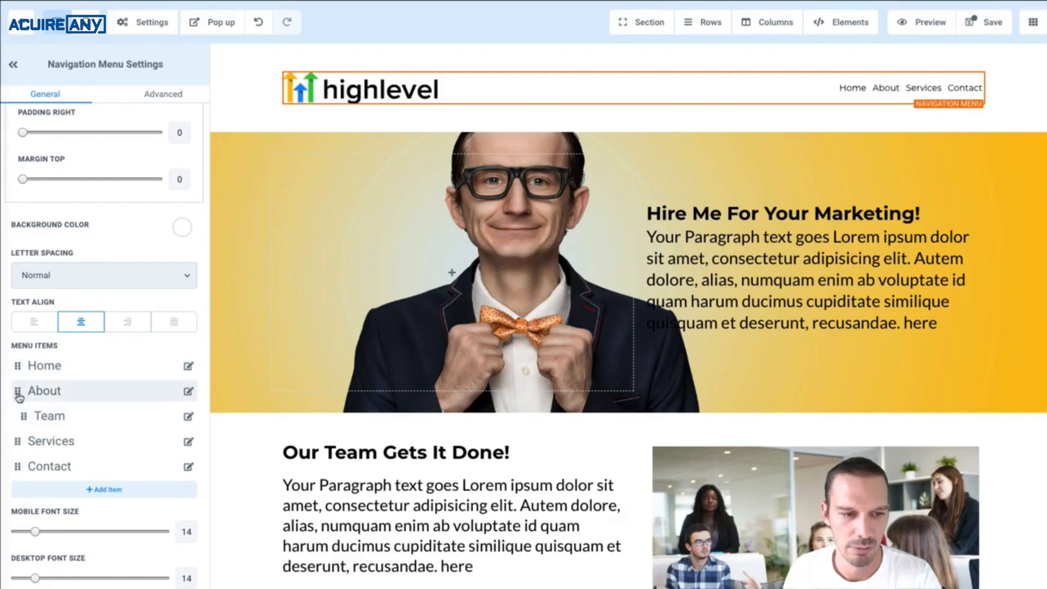
{"action": "left_click_drag", "start_coordinate": [18, 392], "coordinate": [20, 442]}
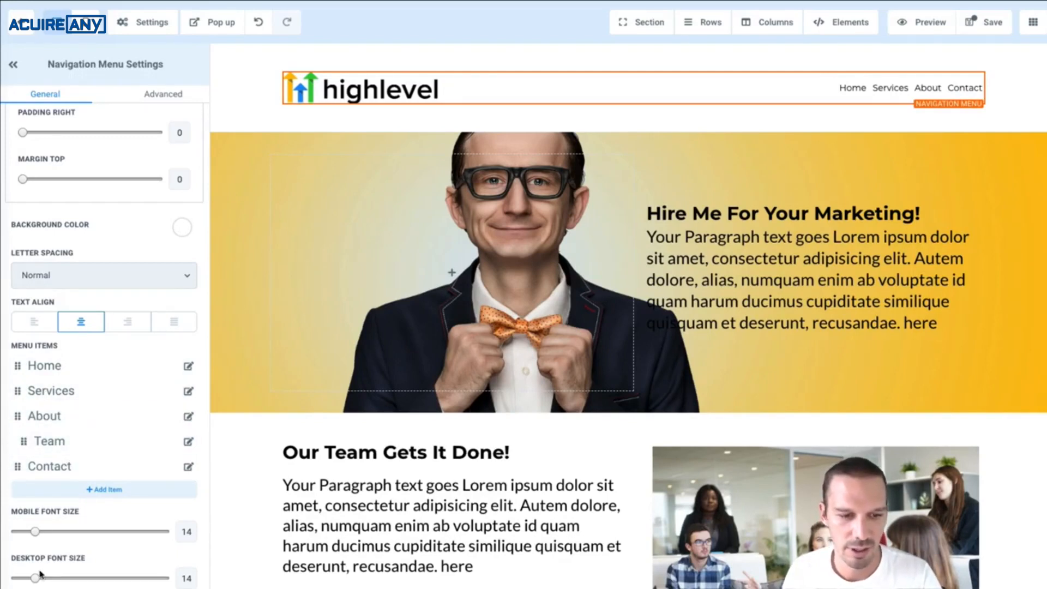
Step: Set the navigation menu's desktop font size to 21 and its items' horizontal spacing to 17
{"action": "left_click_drag", "start_coordinate": [40, 576], "coordinate": [48, 576]}
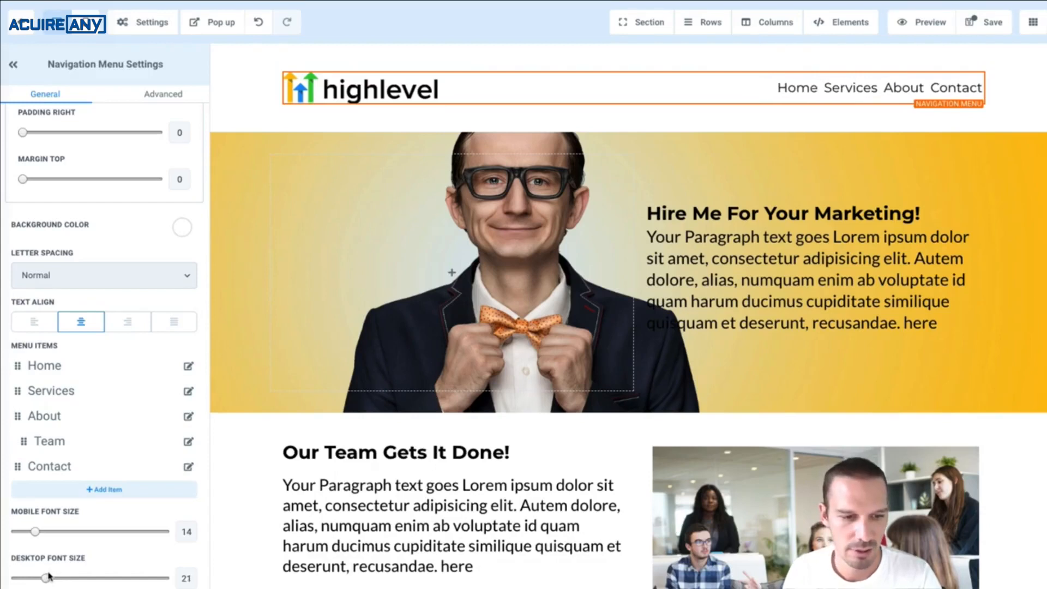
{"action": "scroll", "coordinate": [48, 577], "scroll_direction": "down", "scroll_amount": 12}
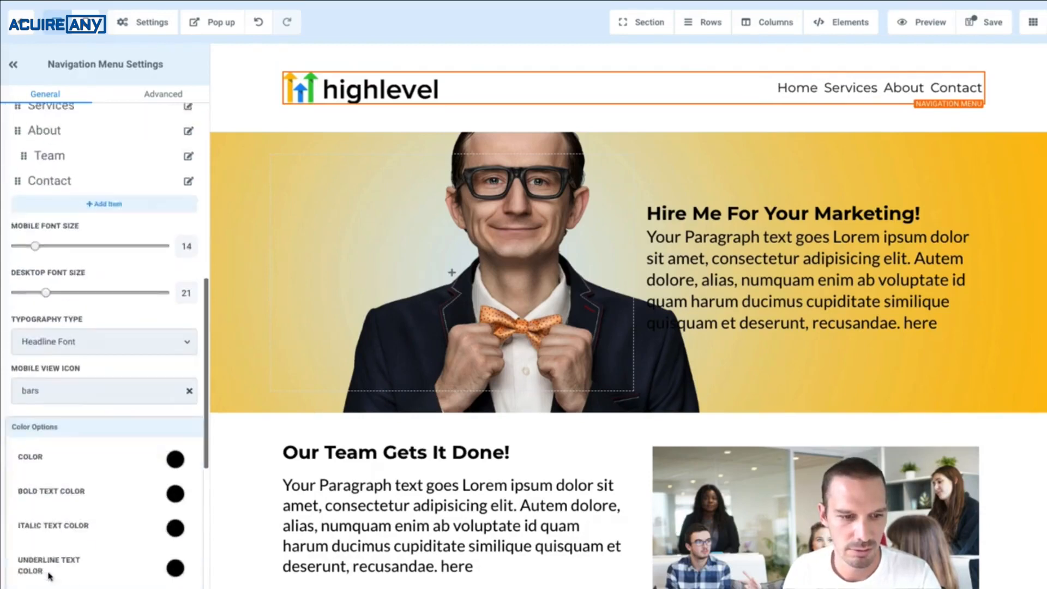
{"action": "scroll", "coordinate": [48, 576], "scroll_direction": "down", "scroll_amount": 1}
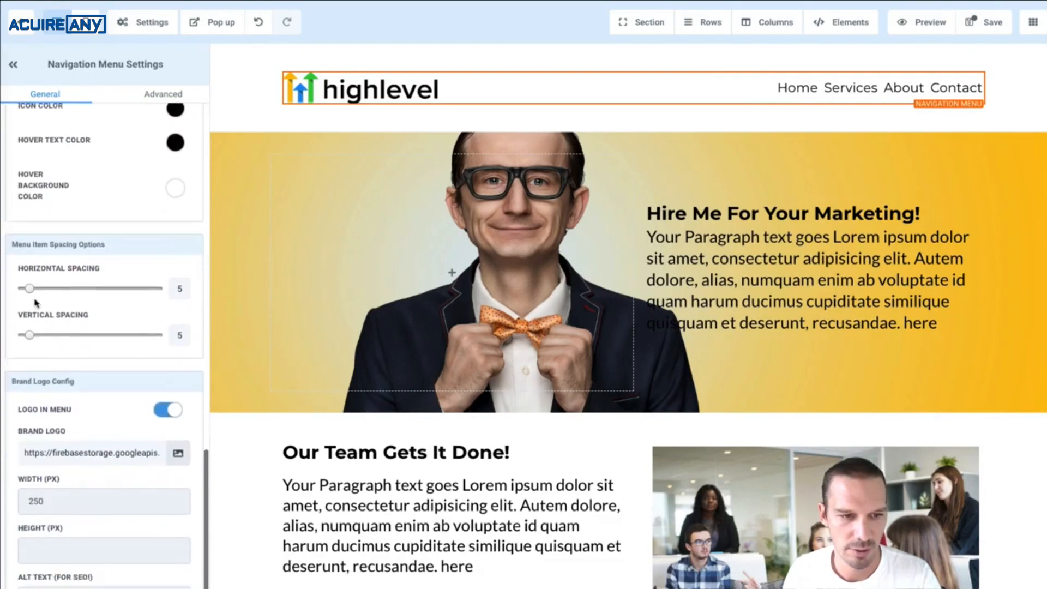
{"action": "left_click_drag", "start_coordinate": [33, 291], "coordinate": [48, 290]}
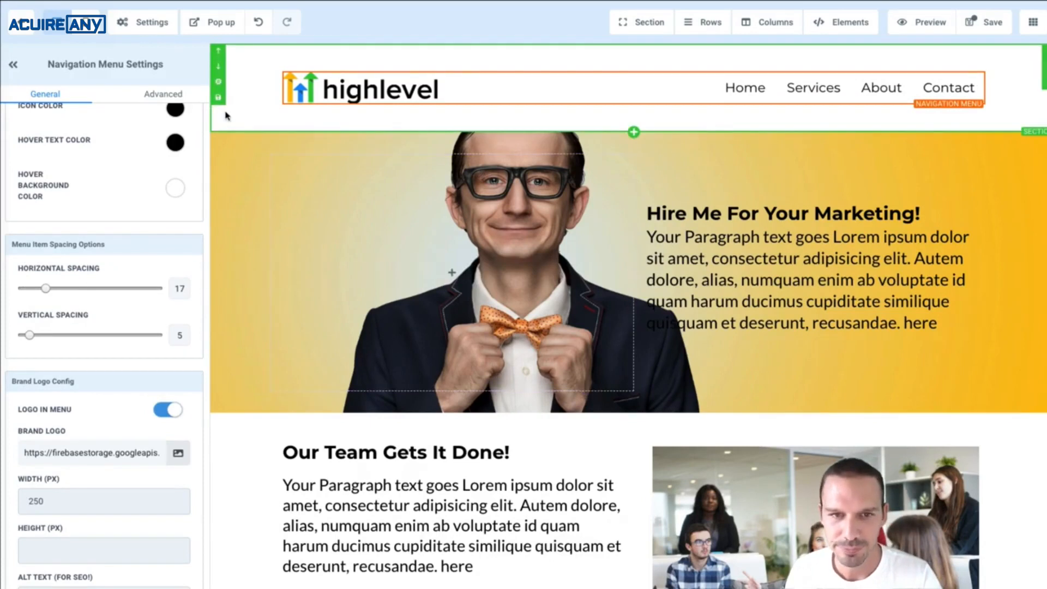
Step: Save the page with the finished navigation menu
{"action": "left_click", "coordinate": [985, 21]}
{"action": "left_click", "coordinate": [798, 54]}
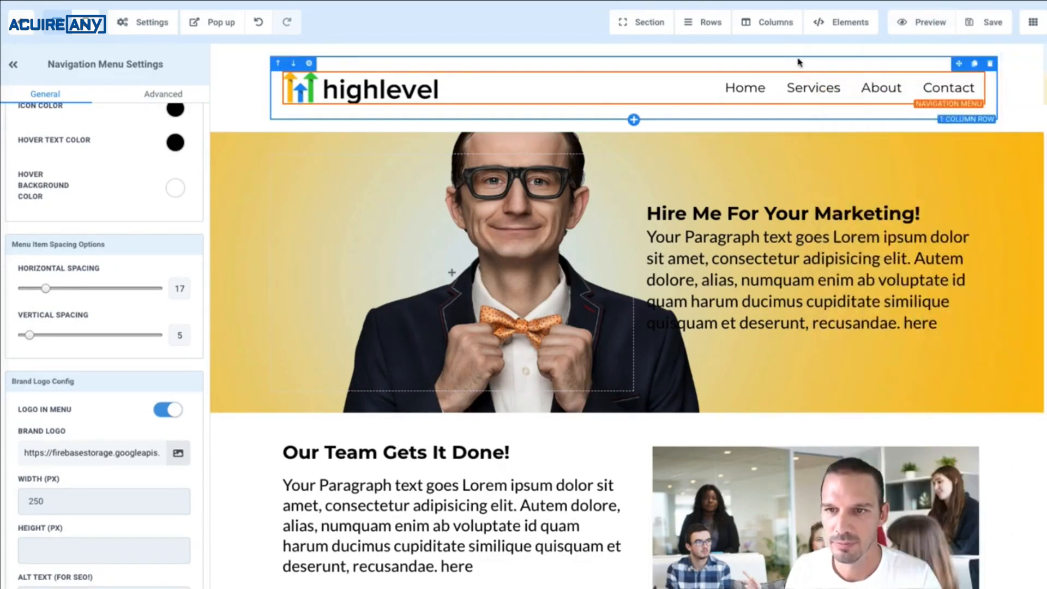
Step: Copy the CSS selector of the Let's Get Started! section that contains the contact form, without its leading #
{"action": "mouse_move", "coordinate": [870, 89]}
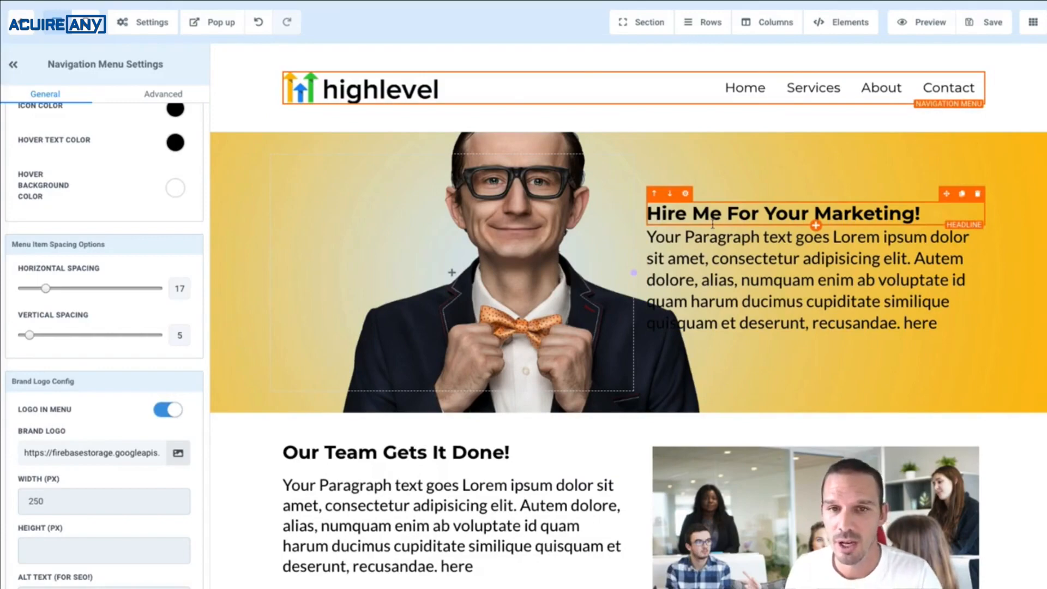
{"action": "scroll", "coordinate": [713, 224], "scroll_direction": "down", "scroll_amount": 13}
{"action": "scroll", "coordinate": [713, 224], "scroll_direction": "up", "scroll_amount": 8}
{"action": "scroll", "coordinate": [713, 224], "scroll_direction": "down", "scroll_amount": 8}
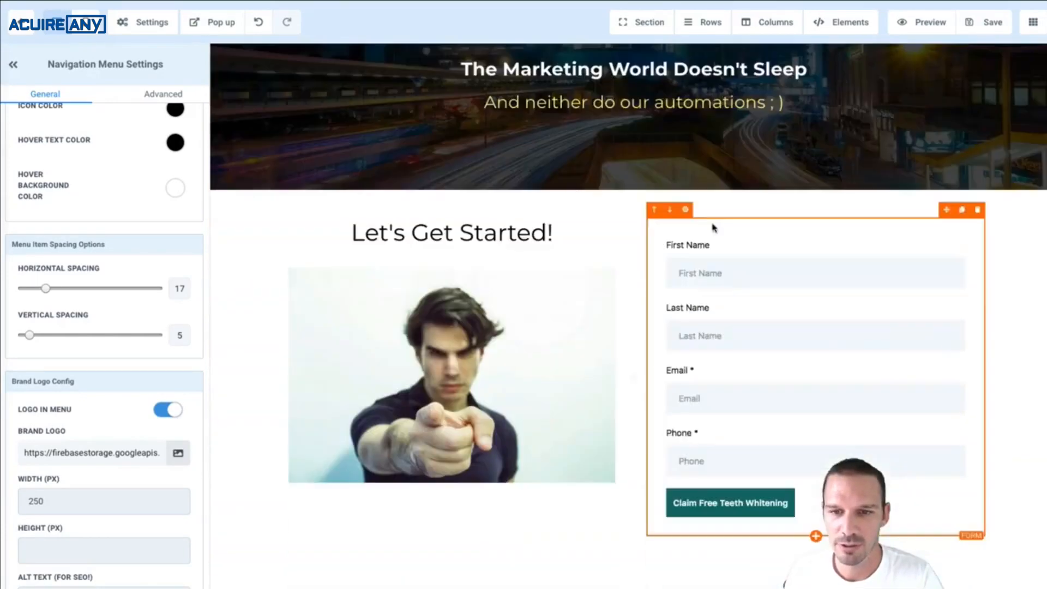
{"action": "left_click", "coordinate": [242, 385]}
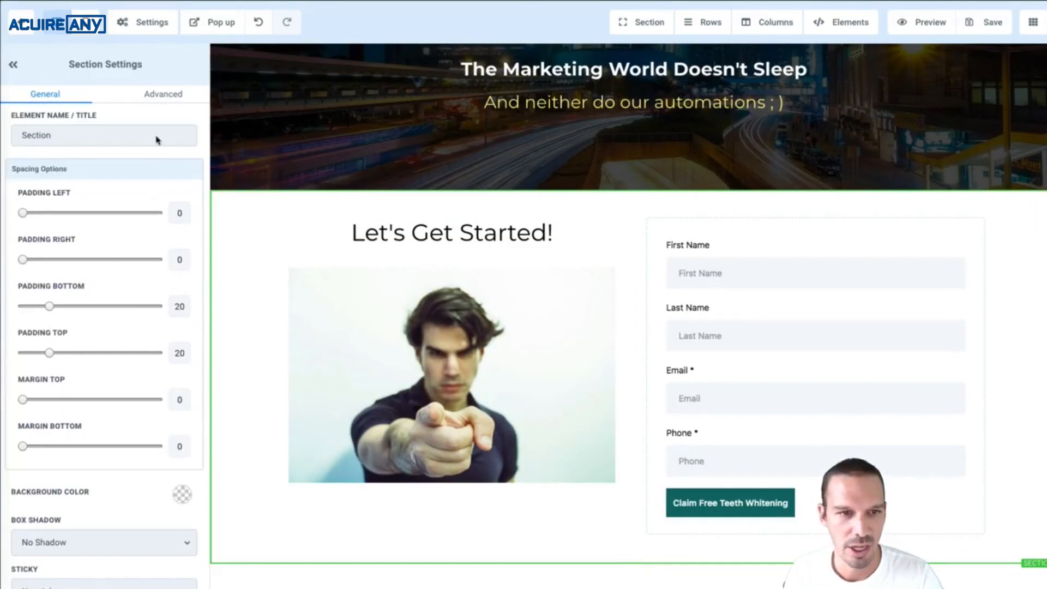
{"action": "left_click", "coordinate": [164, 95]}
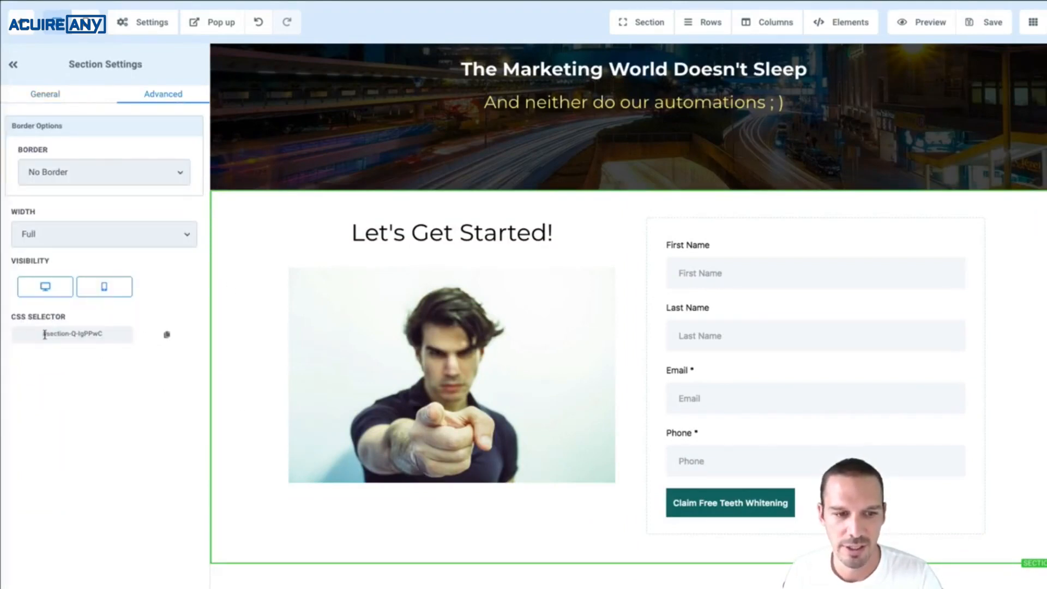
{"action": "left_click_drag", "start_coordinate": [46, 334], "coordinate": [108, 334]}
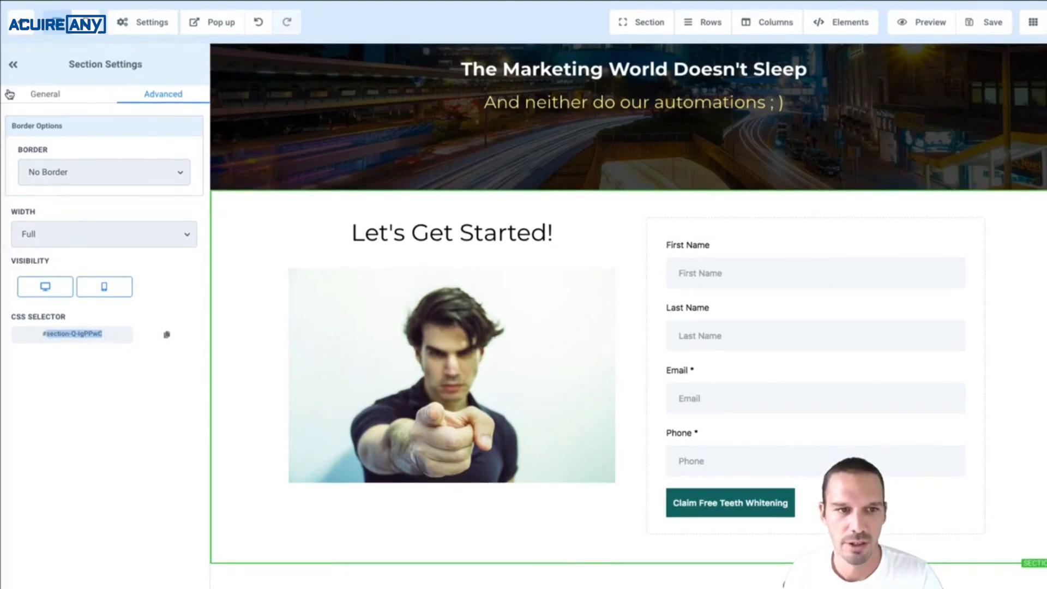
{"action": "left_click", "coordinate": [44, 95]}
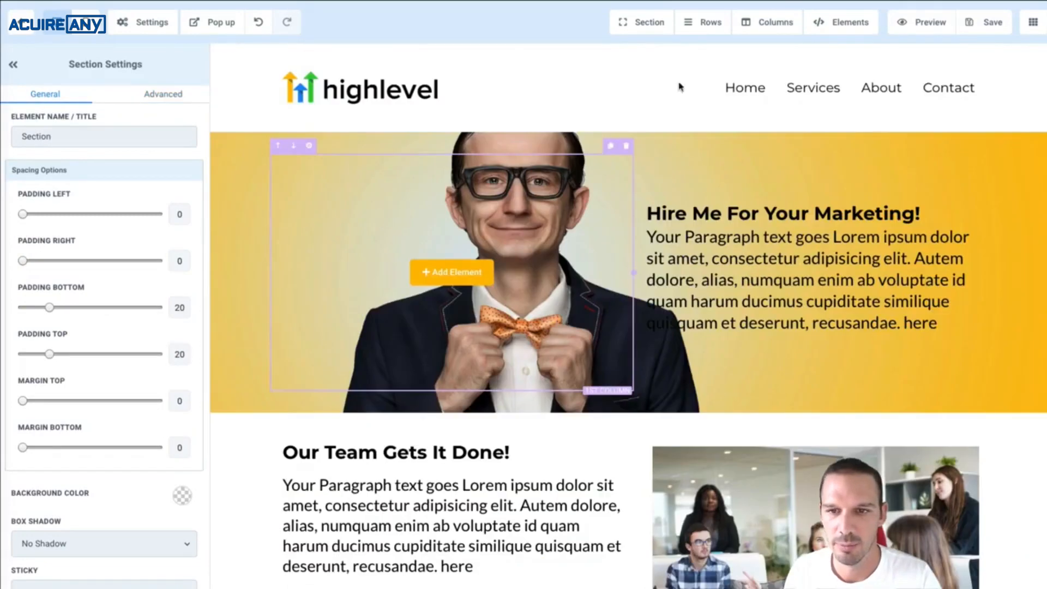
Step: Set the Contact menu item's URL to #section-Q-IgPPwC, turn off opening in a new tab, and submit the item
{"action": "left_click", "coordinate": [706, 92]}
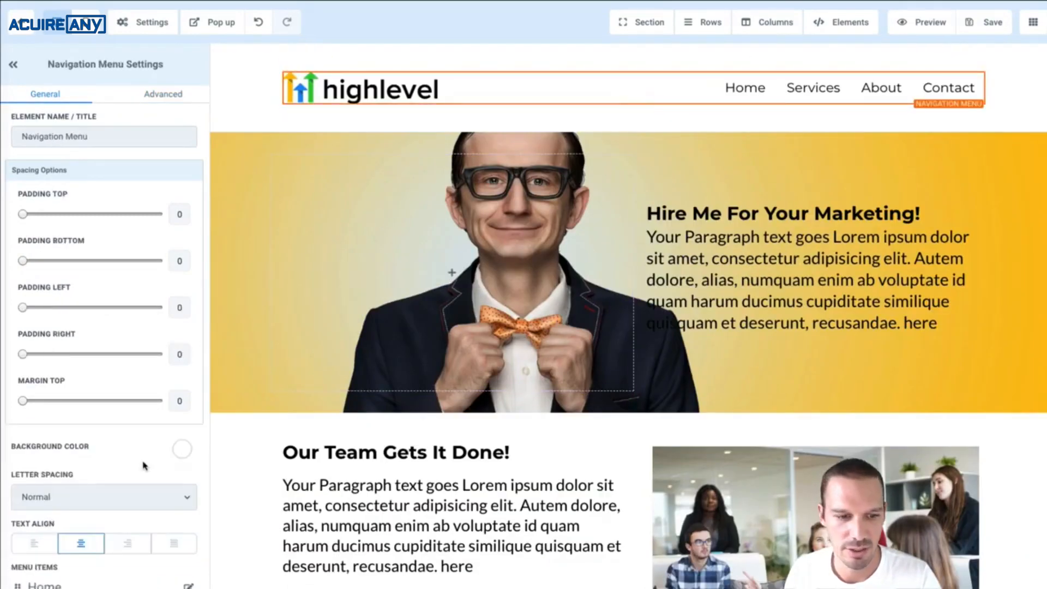
{"action": "scroll", "coordinate": [109, 382], "scroll_direction": "down", "scroll_amount": 6}
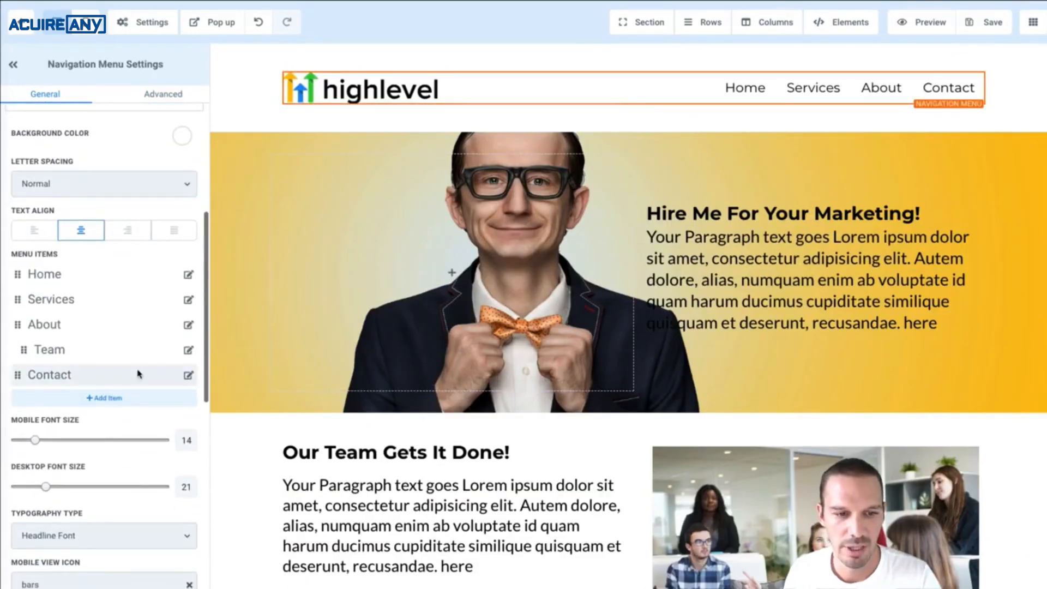
{"action": "left_click", "coordinate": [188, 376]}
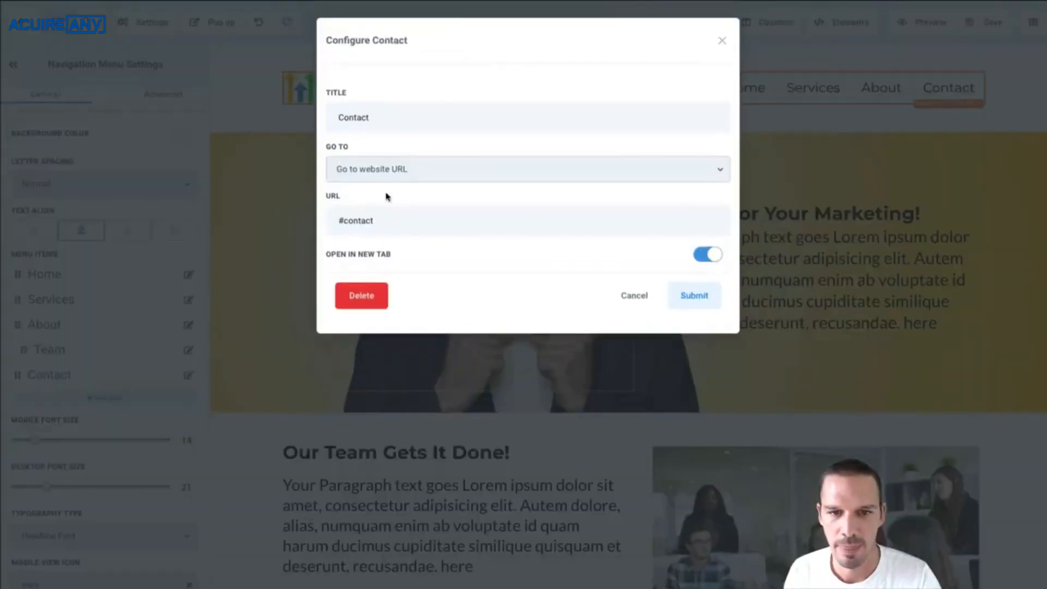
{"action": "left_click_drag", "start_coordinate": [377, 219], "coordinate": [340, 220]}
{"action": "type", "text": "section-Q-IgPPwC"}
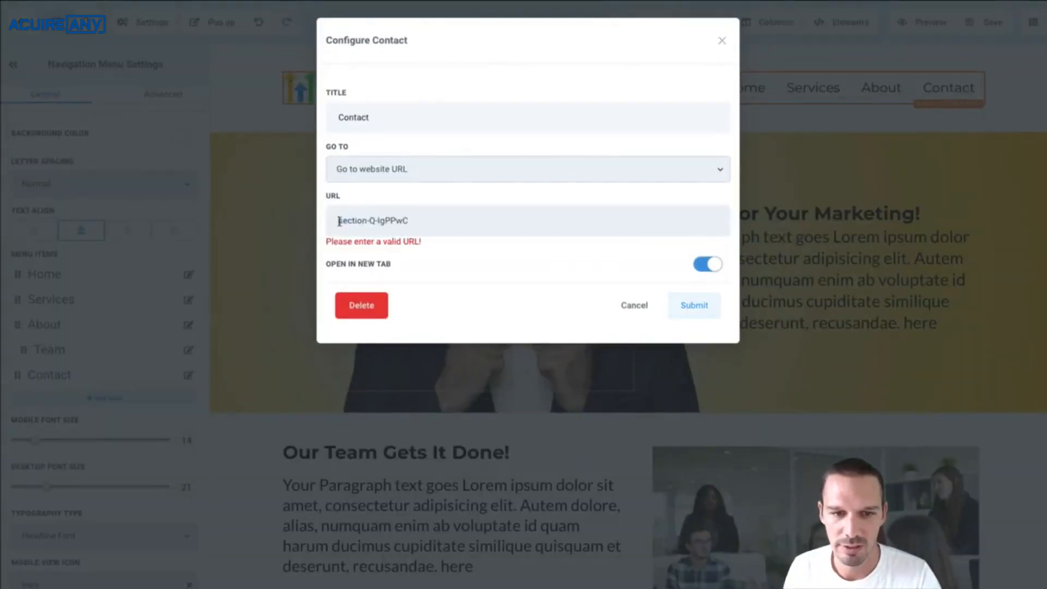
{"action": "left_click", "coordinate": [339, 221]}
{"action": "type", "text": "#"}
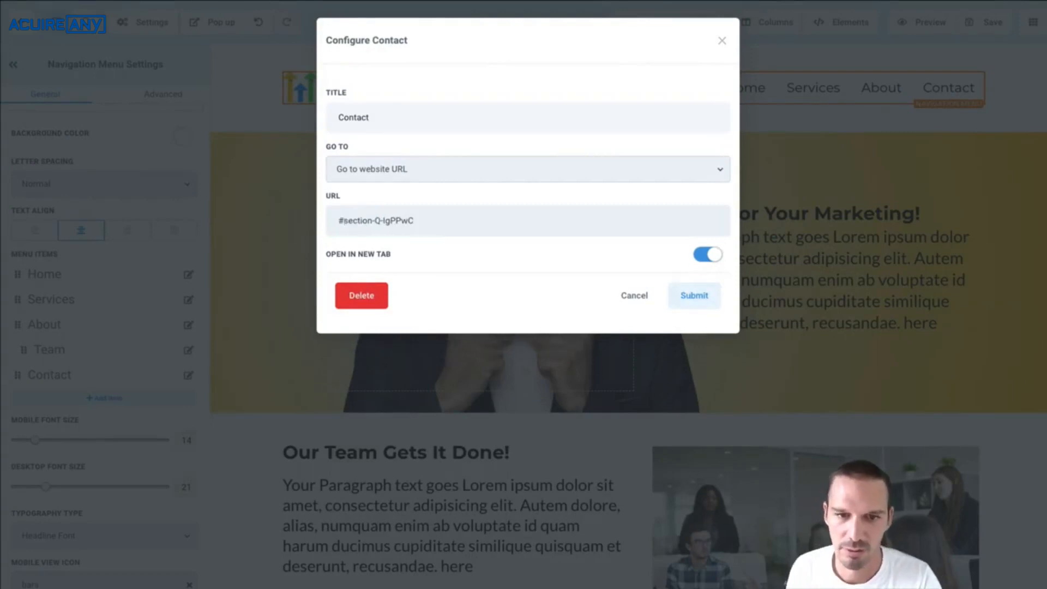
{"action": "left_click", "coordinate": [702, 260]}
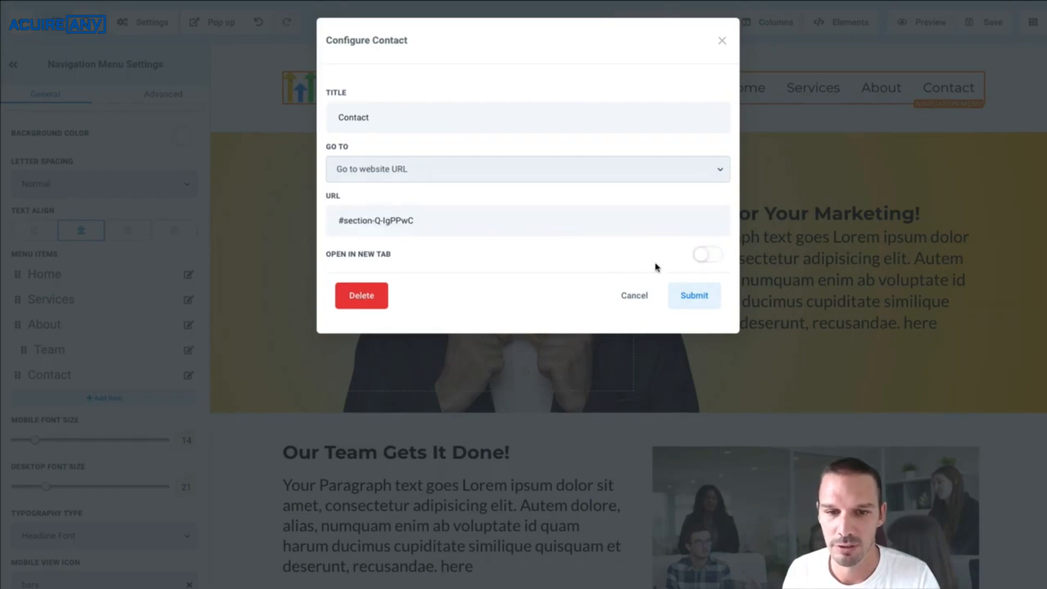
{"action": "left_click", "coordinate": [691, 297]}
Step: Save the page, preview it, and test the Contact link in the navigation menu
{"action": "left_click", "coordinate": [976, 22]}
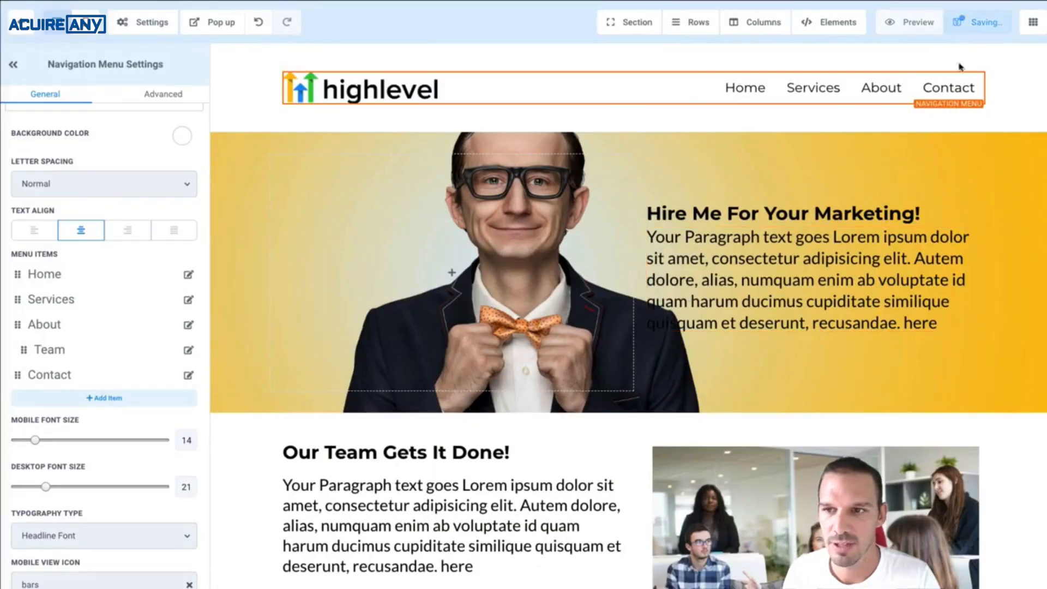
{"action": "left_click", "coordinate": [930, 32]}
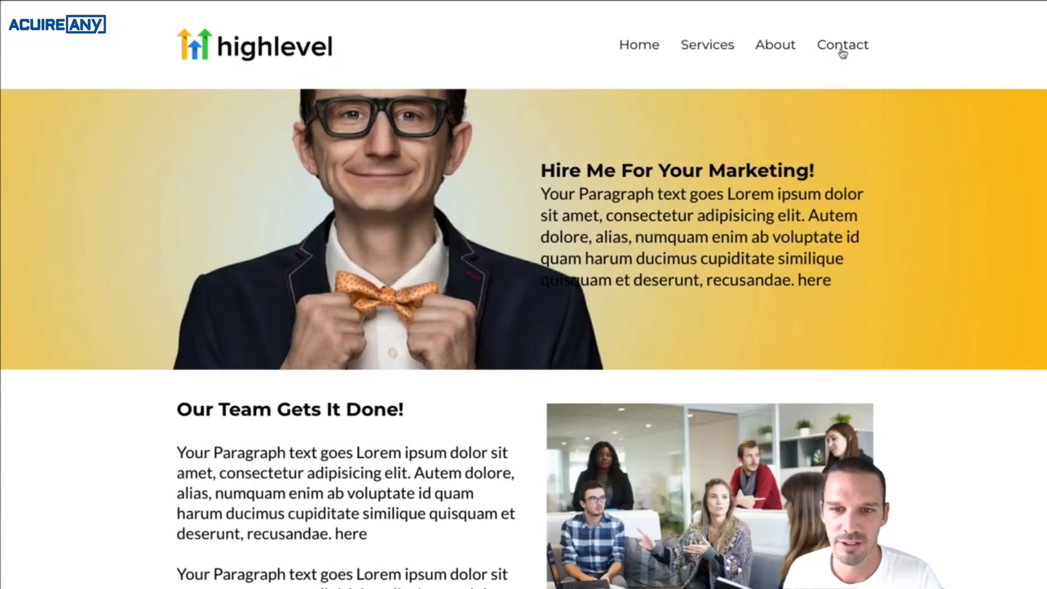
{"action": "left_click", "coordinate": [842, 46]}
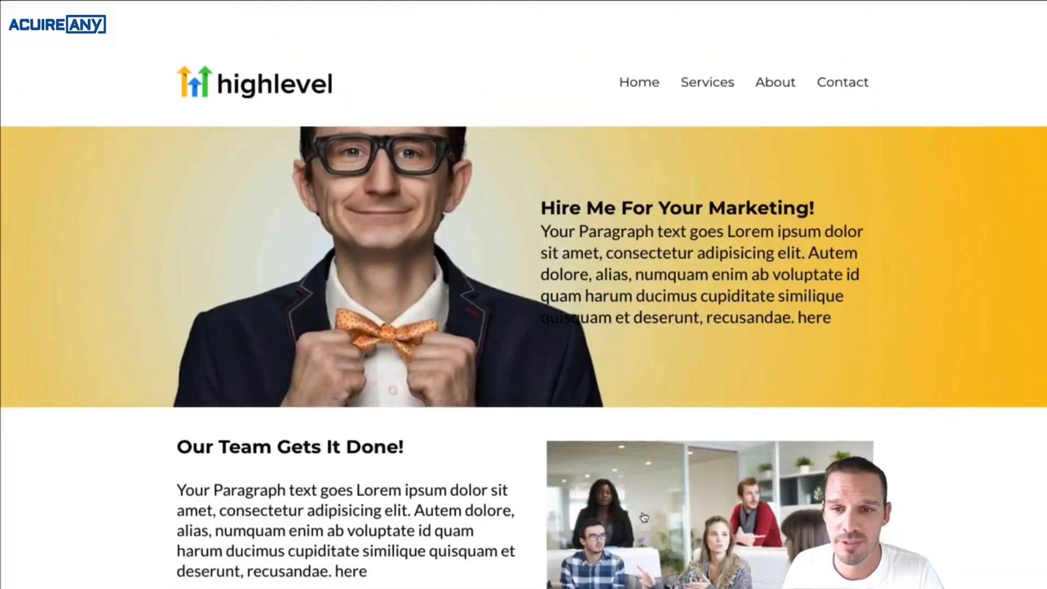
{"action": "scroll", "coordinate": [764, 218], "scroll_direction": "down", "scroll_amount": 1}
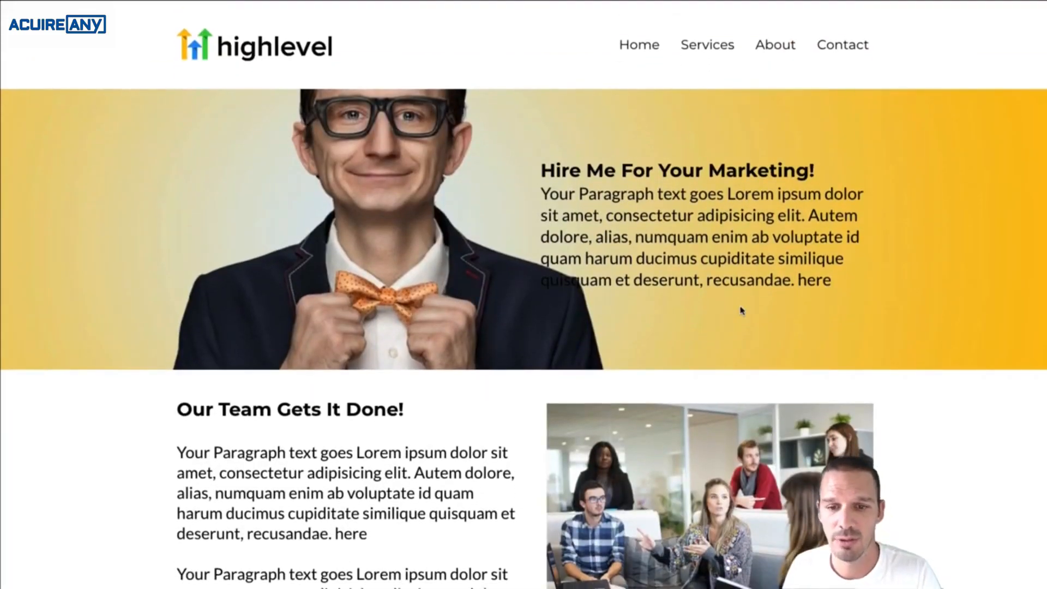
{"action": "scroll", "coordinate": [742, 311], "scroll_direction": "down", "scroll_amount": 7}
{"action": "scroll", "coordinate": [742, 310], "scroll_direction": "up", "scroll_amount": 8}
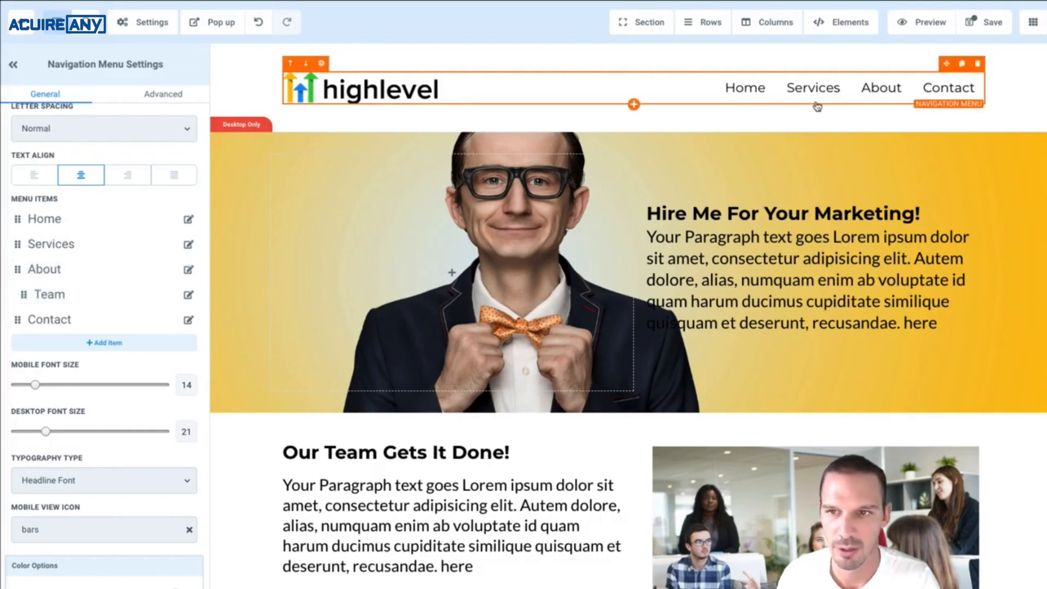
Step: Try nesting the Services menu item under Contact, and return it to its place between Home and About
{"action": "mouse_move", "coordinate": [879, 96]}
{"action": "scroll", "coordinate": [63, 308], "scroll_direction": "up", "scroll_amount": 1}
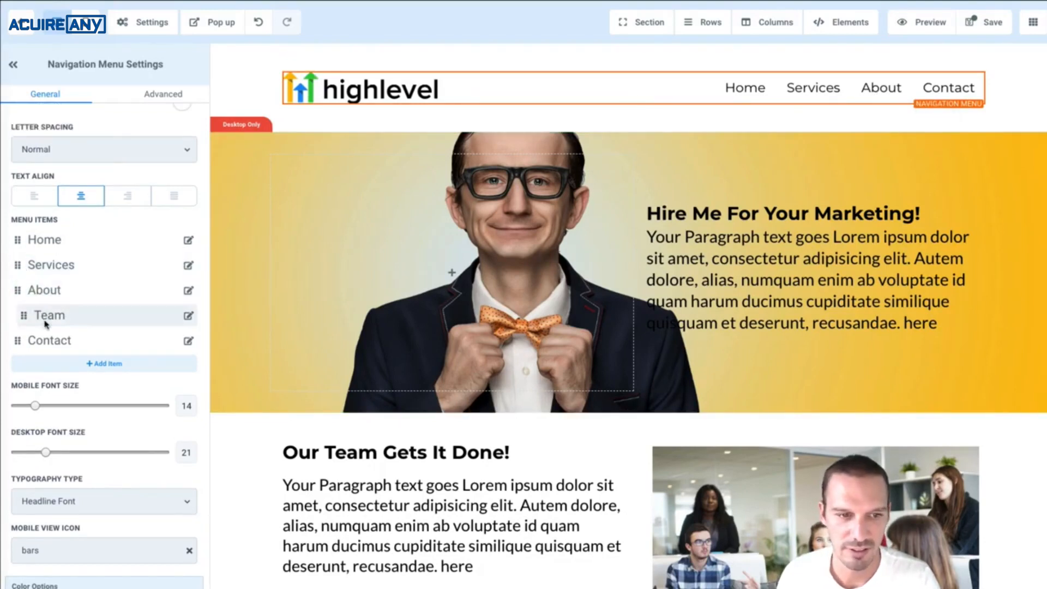
{"action": "left_click_drag", "start_coordinate": [23, 275], "coordinate": [41, 342]}
{"action": "mouse_move", "coordinate": [932, 98]}
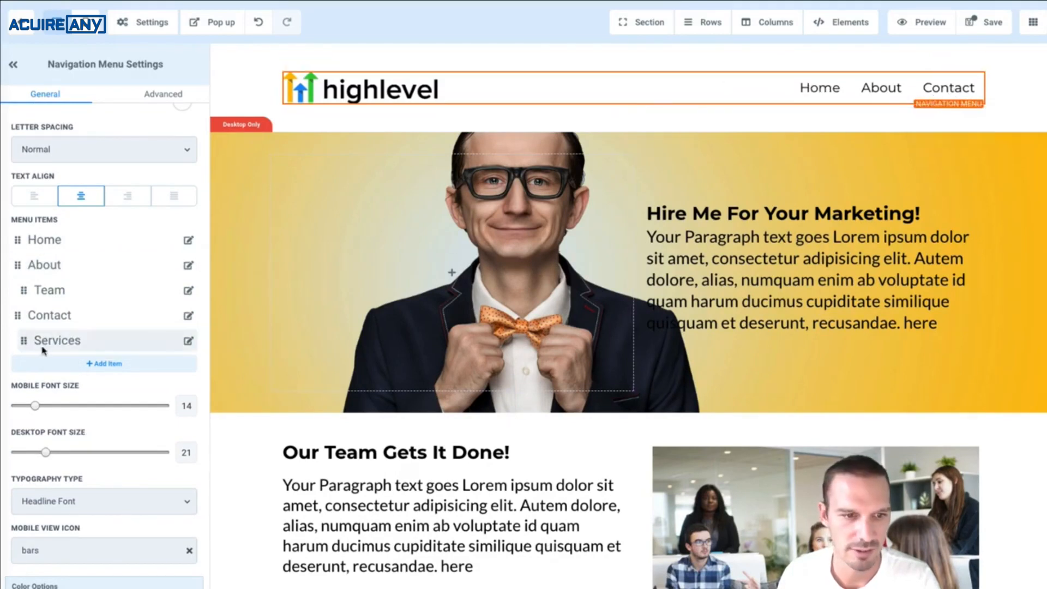
{"action": "left_click_drag", "start_coordinate": [29, 346], "coordinate": [25, 268]}
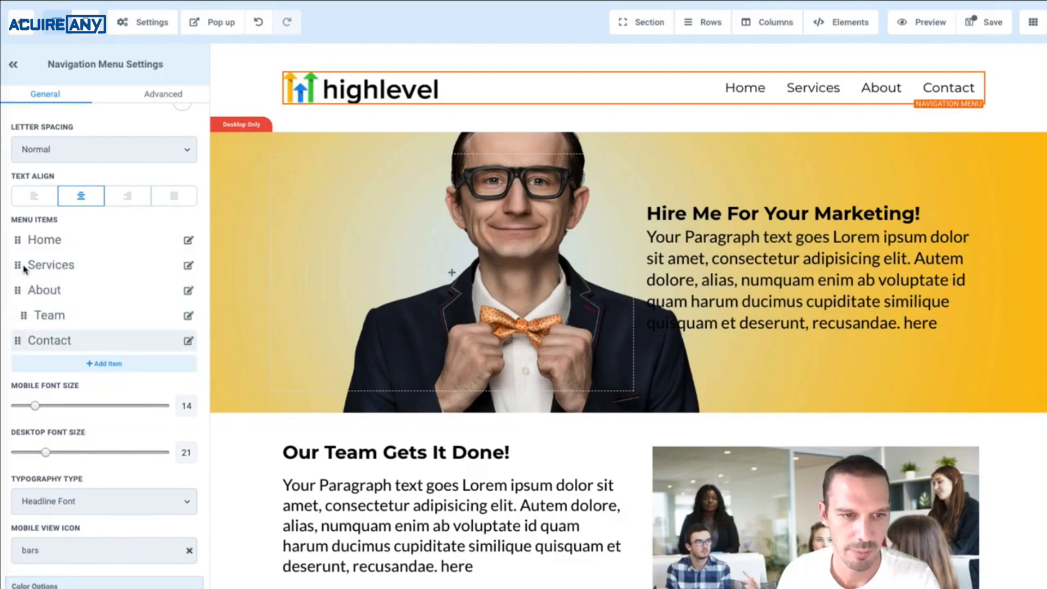
Step: Try blue and green as the navigation menu's text color, and restore it to black
{"action": "scroll", "coordinate": [110, 370], "scroll_direction": "down", "scroll_amount": 3}
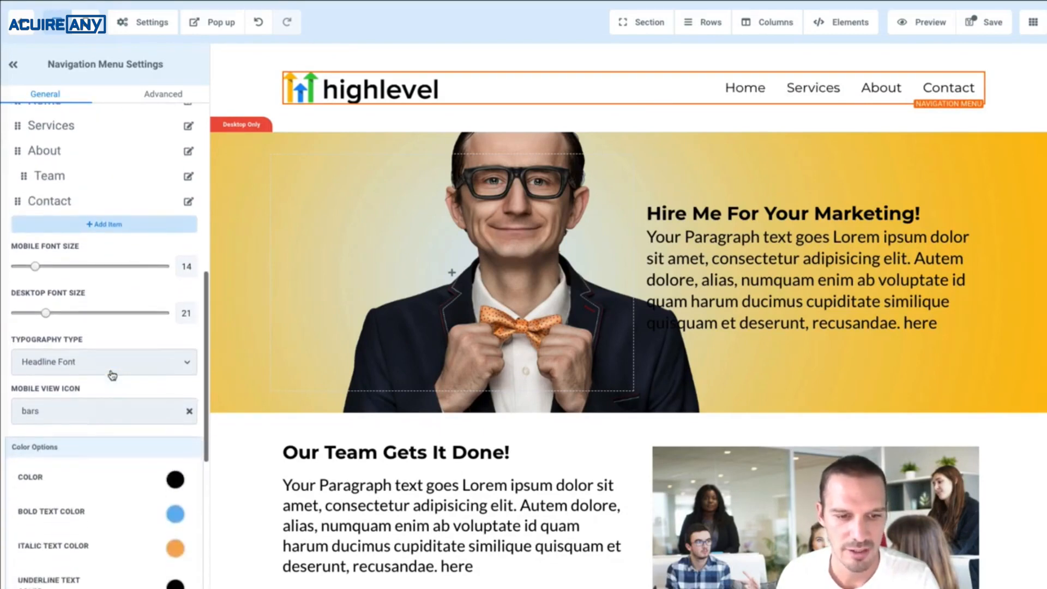
{"action": "left_click", "coordinate": [175, 480]}
{"action": "left_click", "coordinate": [53, 507]}
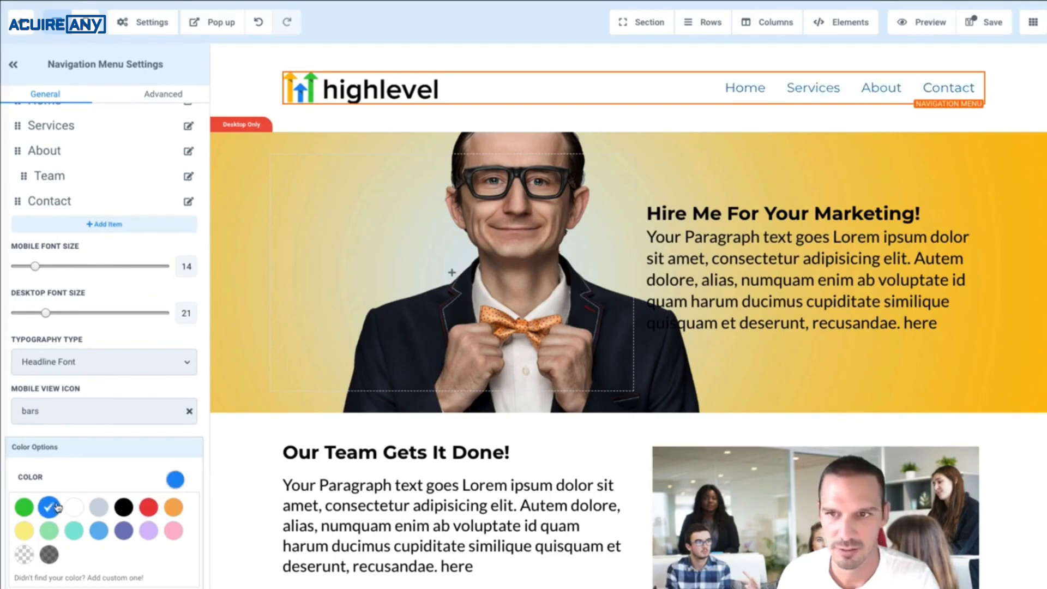
{"action": "left_click", "coordinate": [25, 508]}
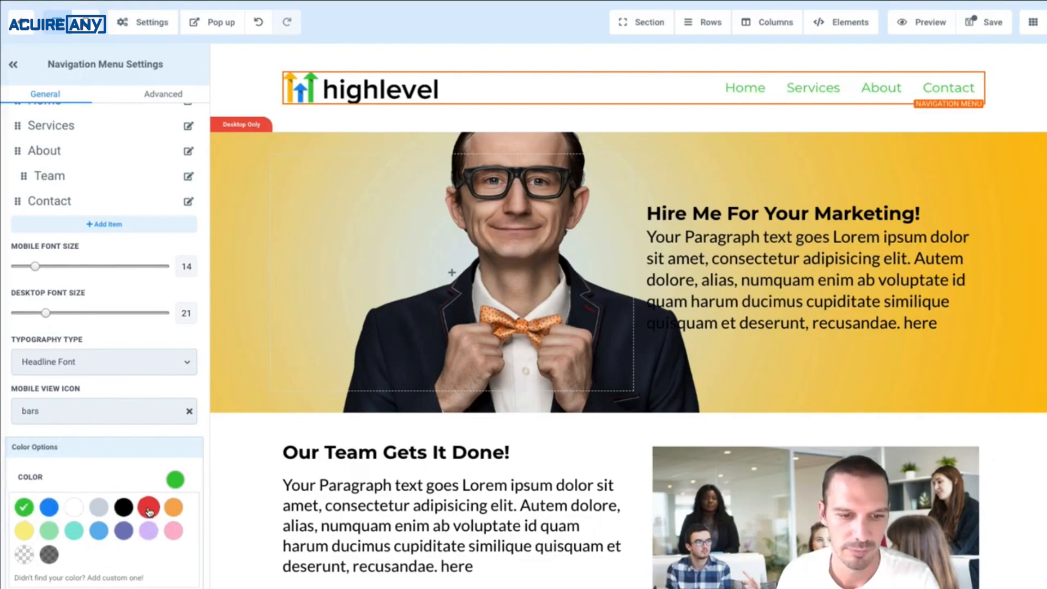
{"action": "left_click", "coordinate": [125, 509]}
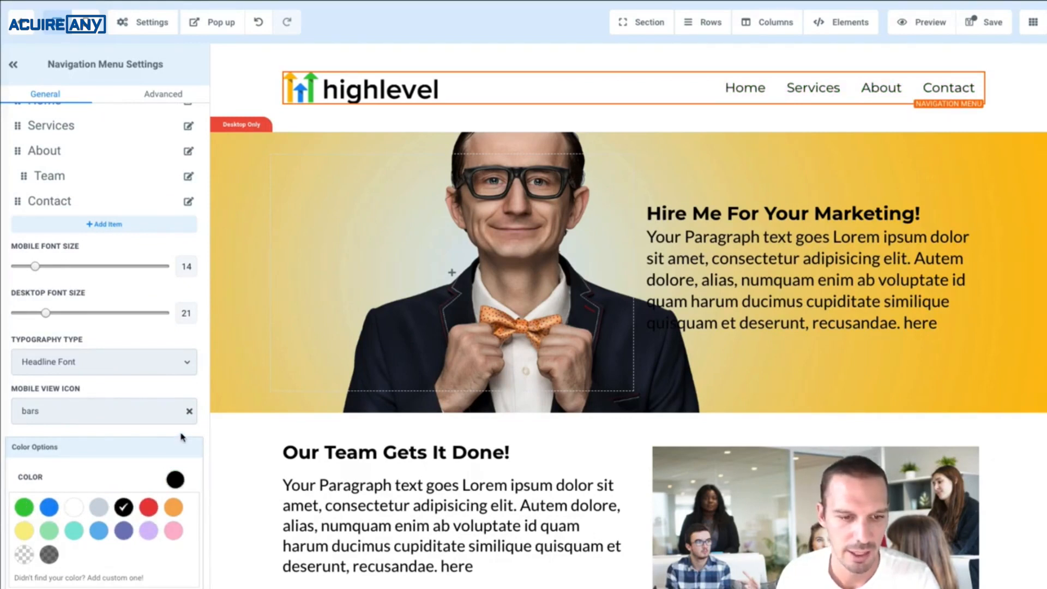
Step: Set the navigation menu's hover text color to light blue
{"action": "scroll", "coordinate": [182, 436], "scroll_direction": "down", "scroll_amount": 5}
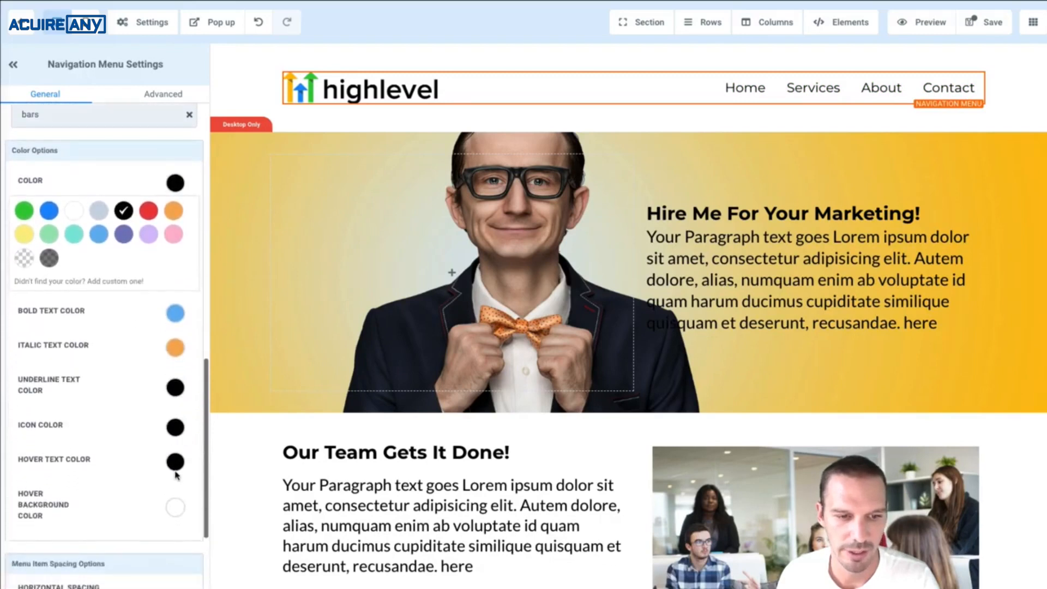
{"action": "left_click", "coordinate": [177, 463]}
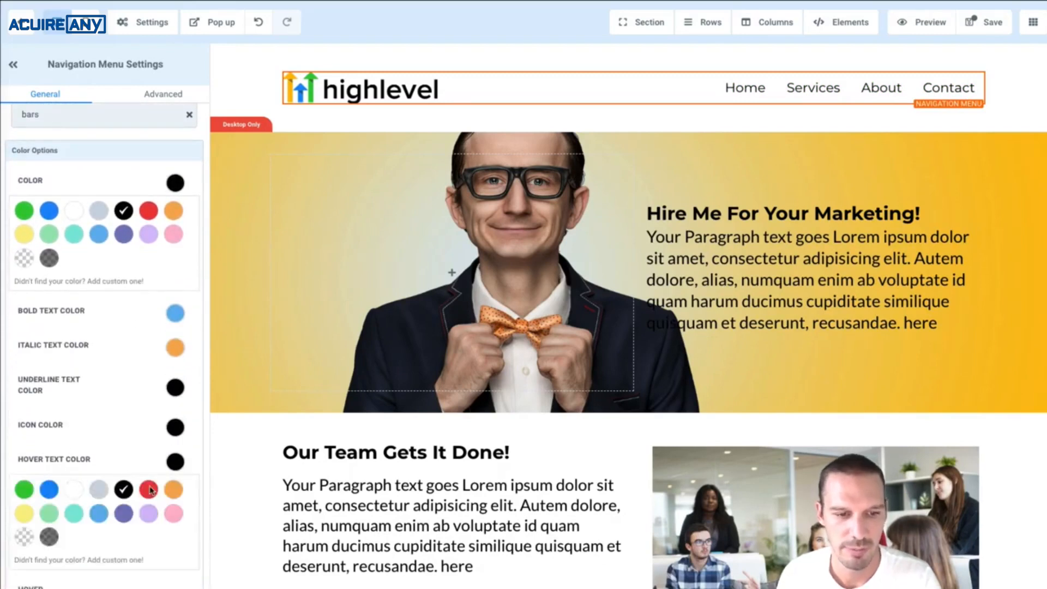
{"action": "left_click", "coordinate": [105, 514]}
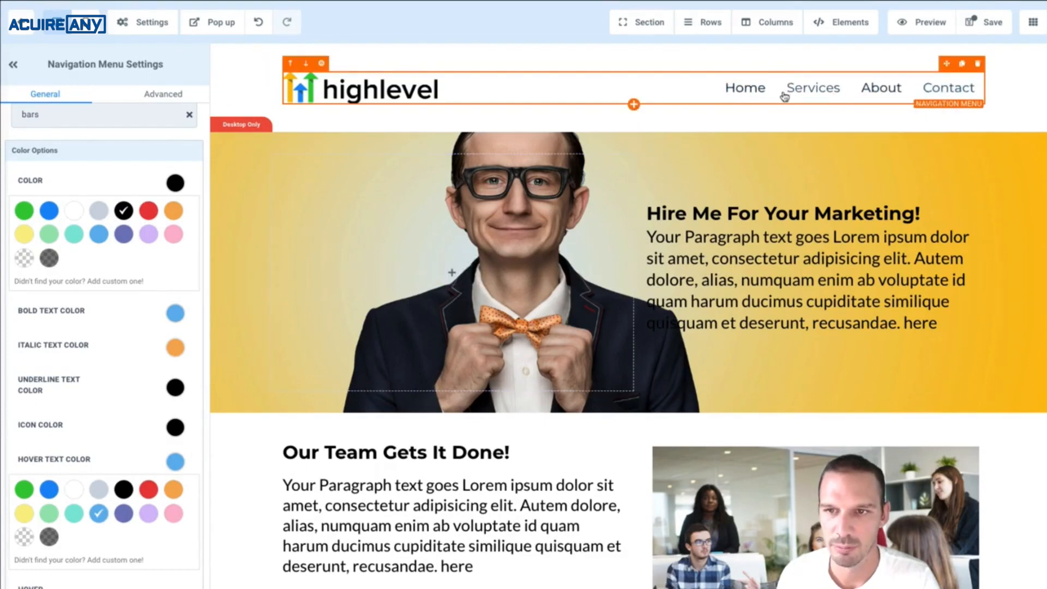
Step: Set the navigation menu's hover background color to light blue and its hover text color to black, and check the hover effect
{"action": "scroll", "coordinate": [110, 479], "scroll_direction": "down", "scroll_amount": 3}
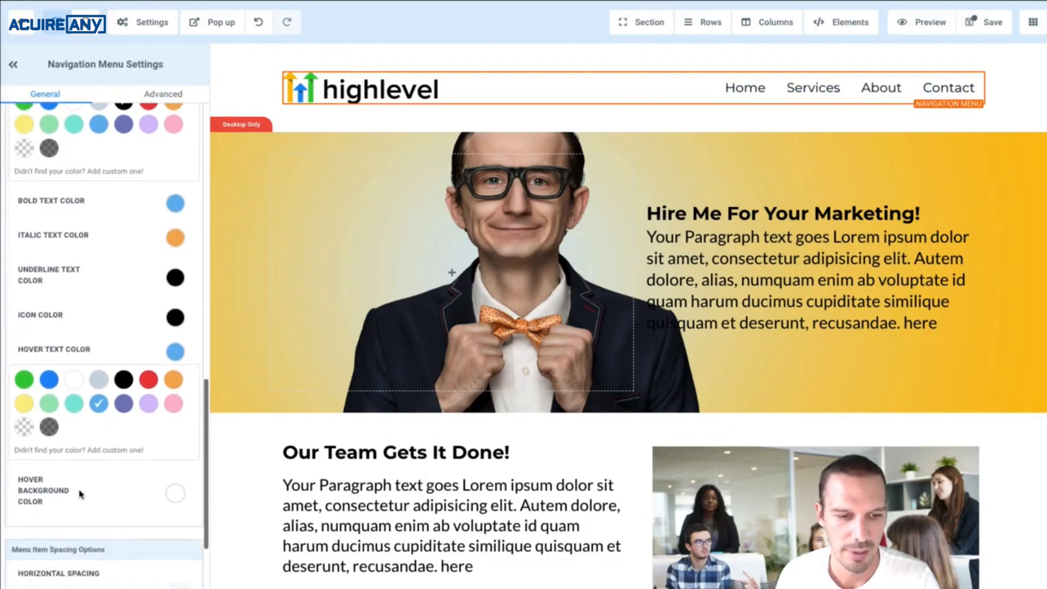
{"action": "left_click", "coordinate": [179, 497]}
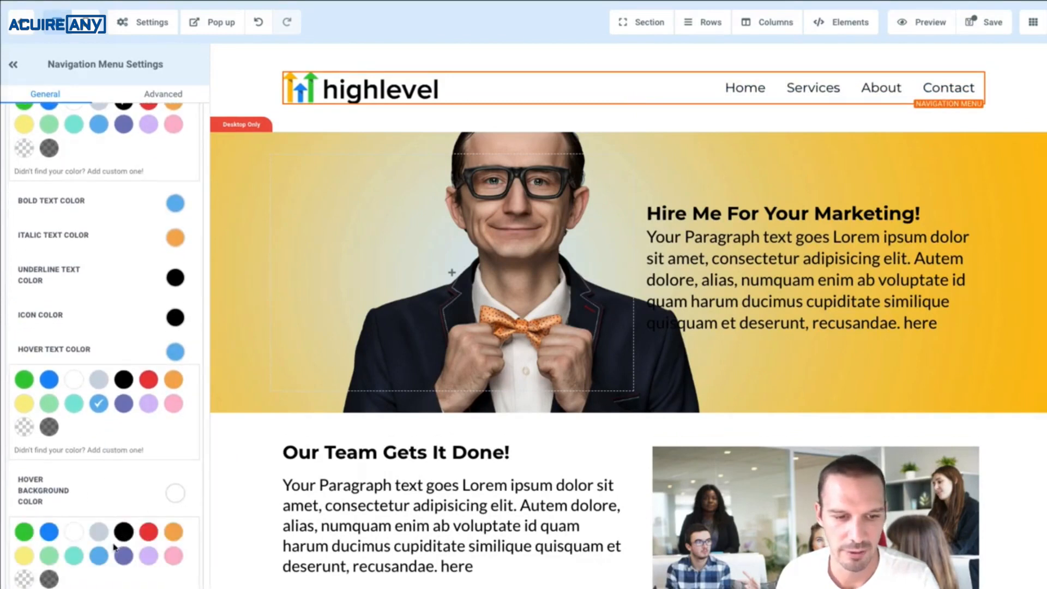
{"action": "left_click", "coordinate": [100, 556]}
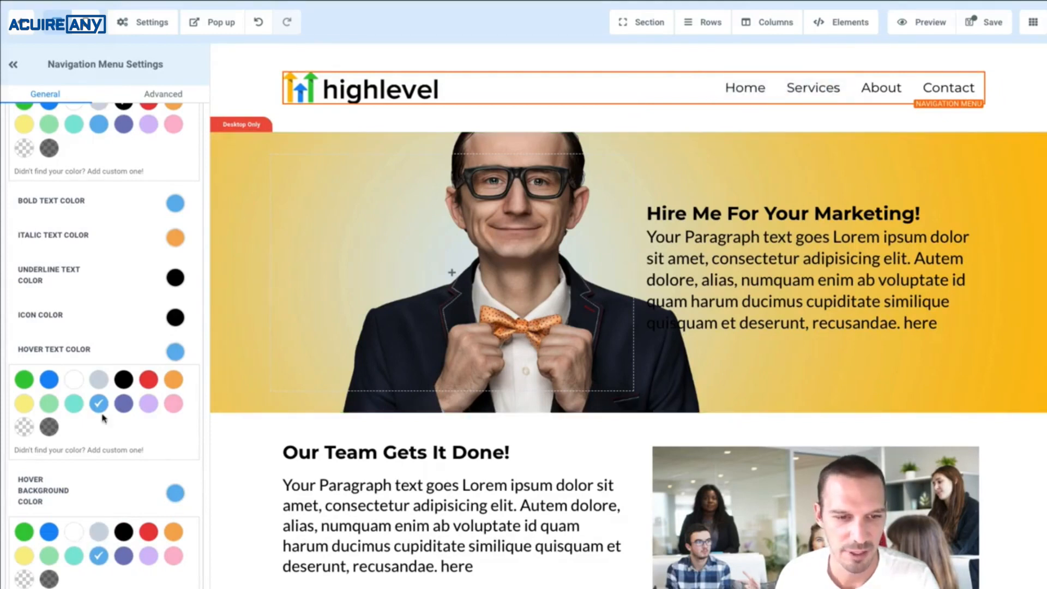
{"action": "left_click", "coordinate": [125, 381]}
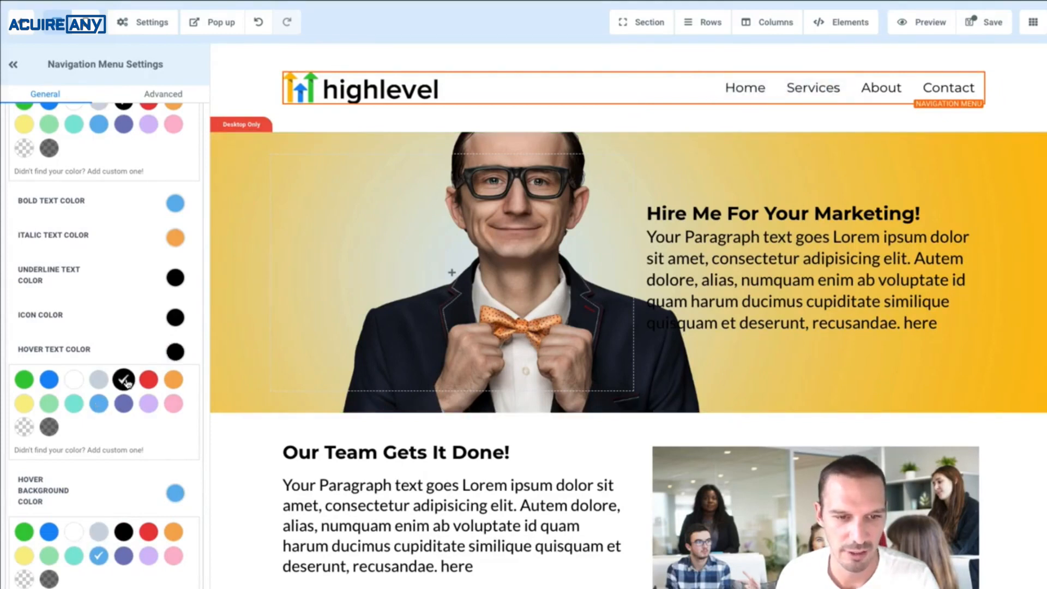
{"action": "left_click", "coordinate": [694, 125]}
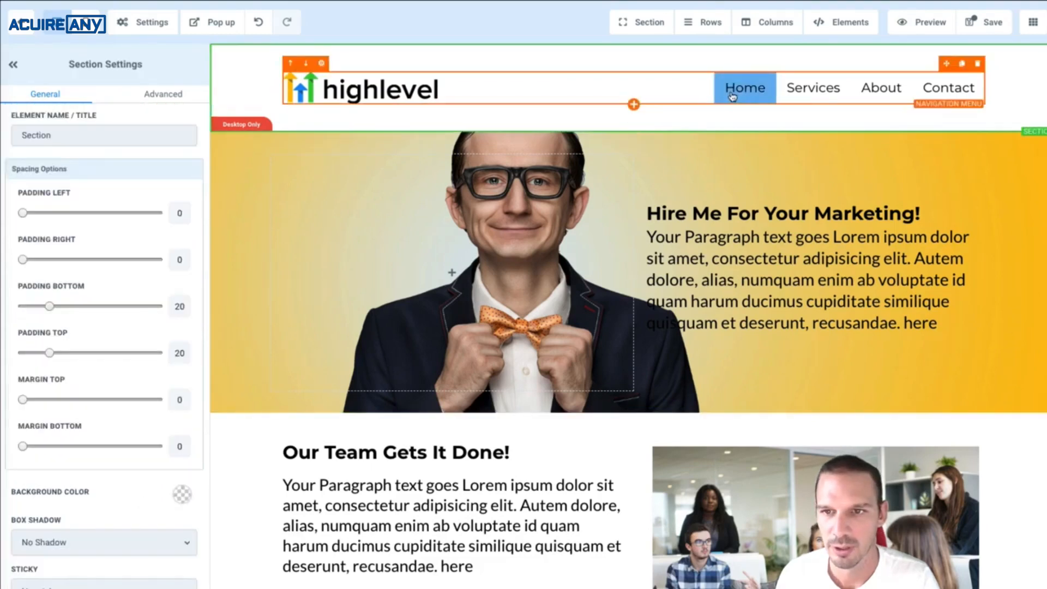
{"action": "mouse_move", "coordinate": [886, 90]}
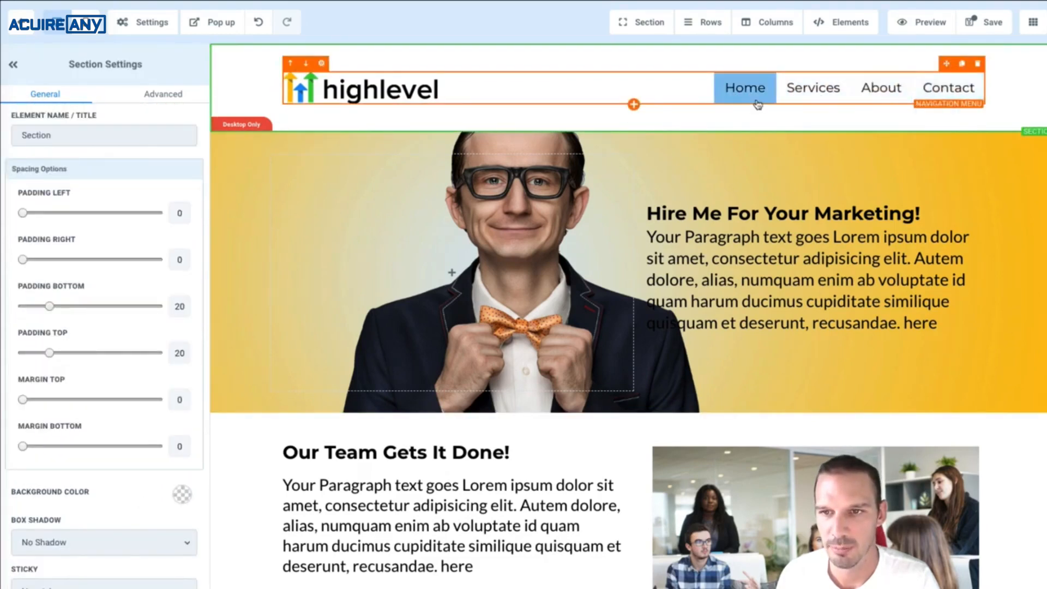
Step: Duplicate the header section that holds the navigation menu
{"action": "left_click", "coordinate": [881, 90]}
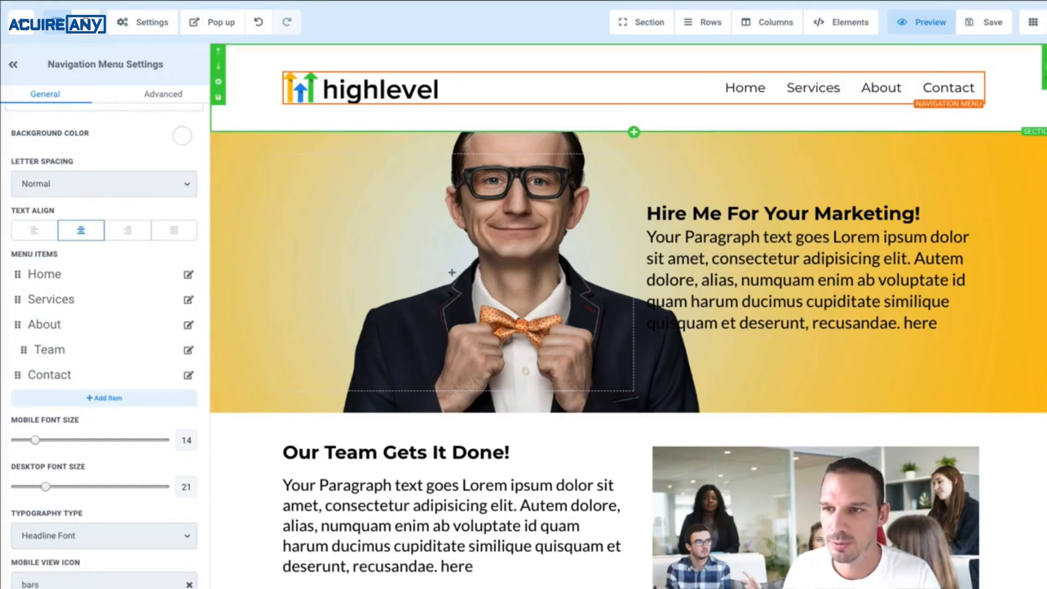
{"action": "left_click", "coordinate": [1045, 66]}
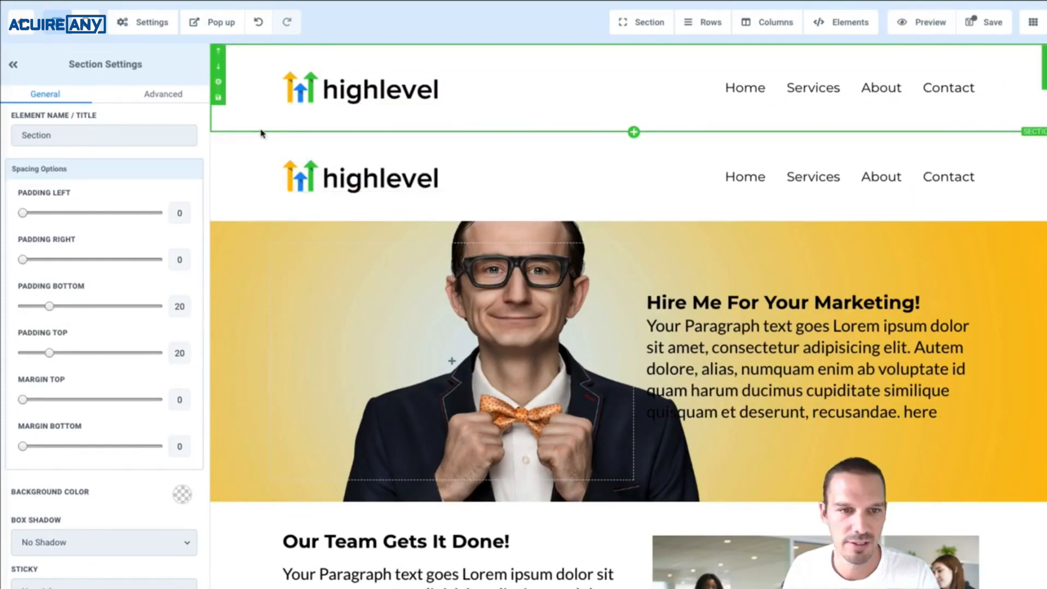
Step: Show the upper header section on desktop only and the lower header section on mobile only
{"action": "left_click", "coordinate": [164, 95]}
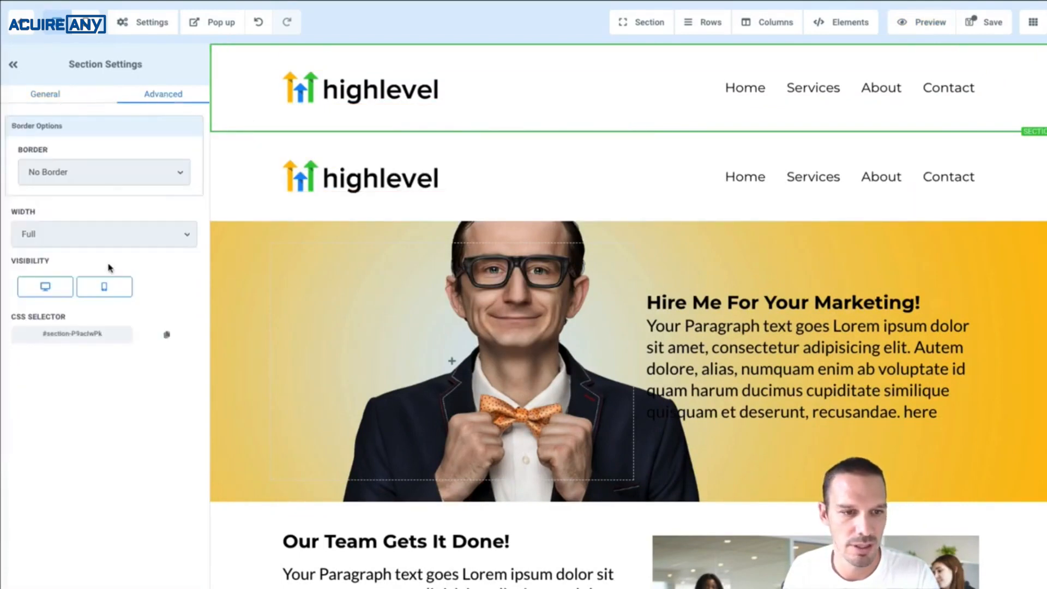
{"action": "left_click", "coordinate": [106, 287]}
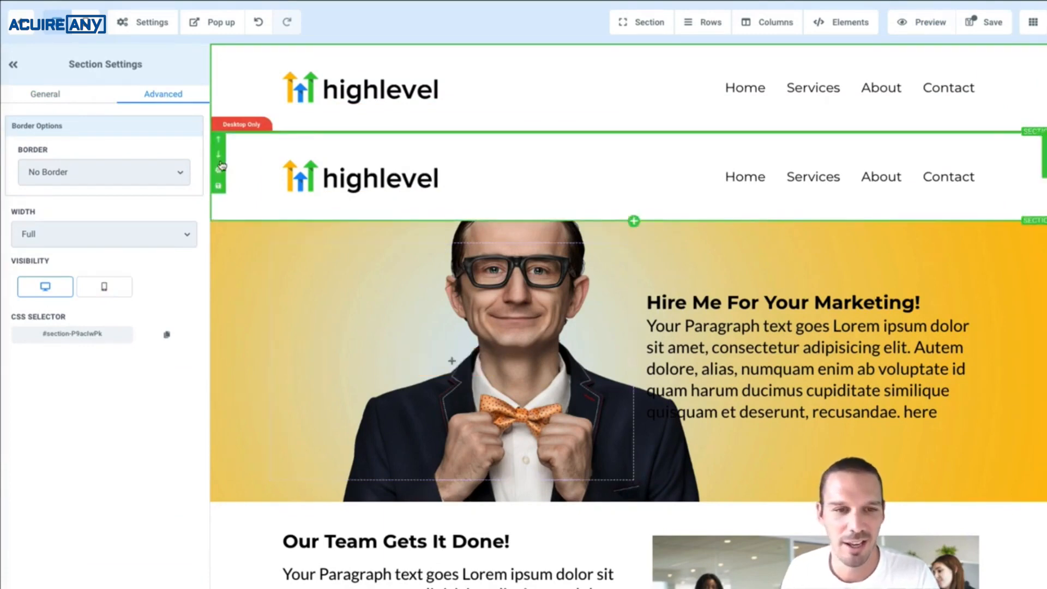
{"action": "left_click", "coordinate": [240, 183]}
{"action": "left_click", "coordinate": [62, 293]}
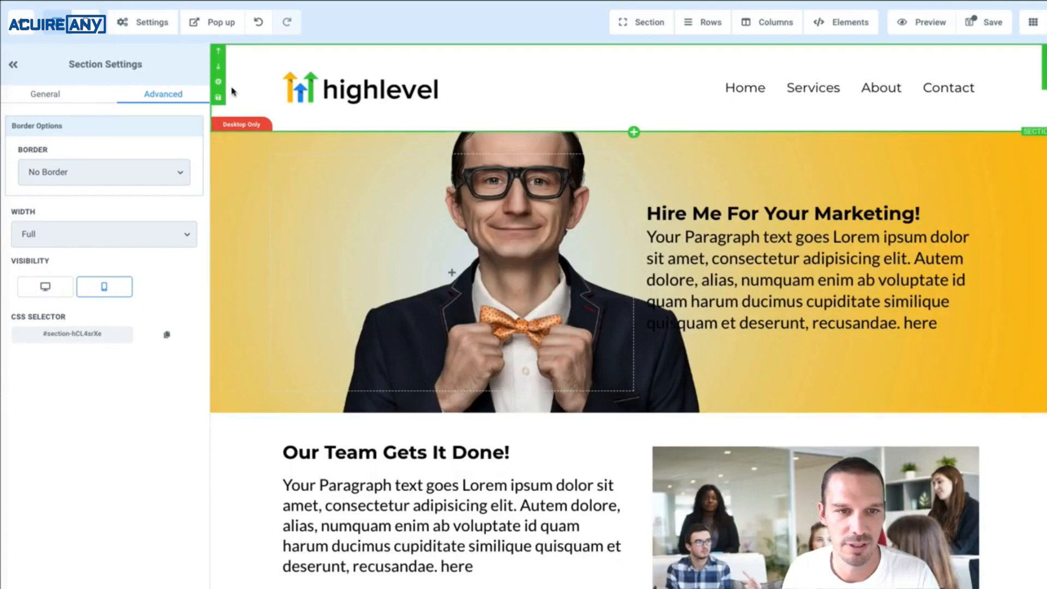
Step: Switch the page to the mobile view and open the settings of the header's navigation menu
{"action": "left_click", "coordinate": [94, 28]}
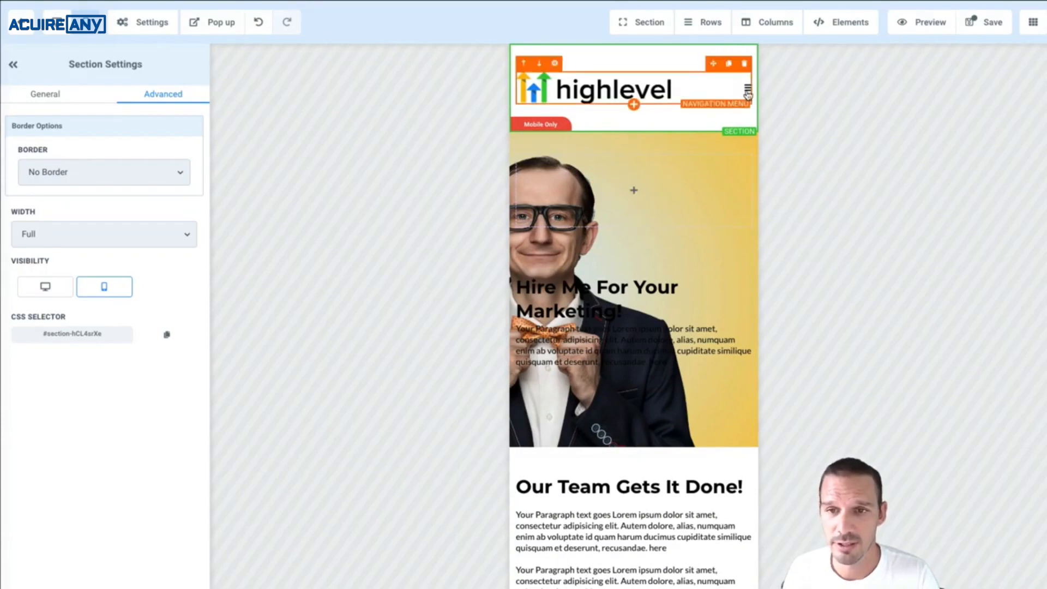
{"action": "left_click", "coordinate": [51, 103]}
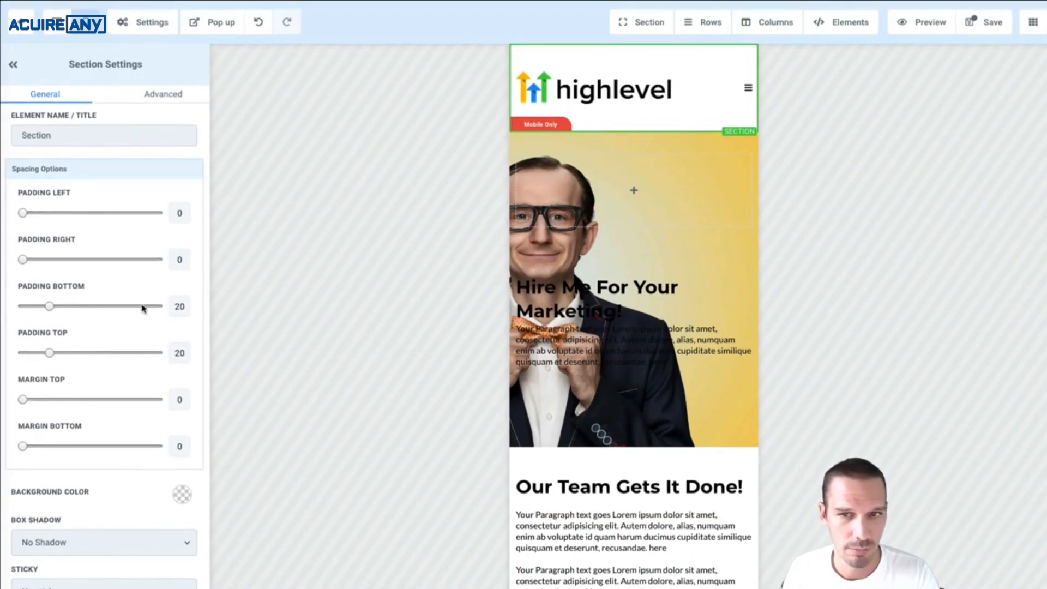
{"action": "left_click", "coordinate": [738, 91]}
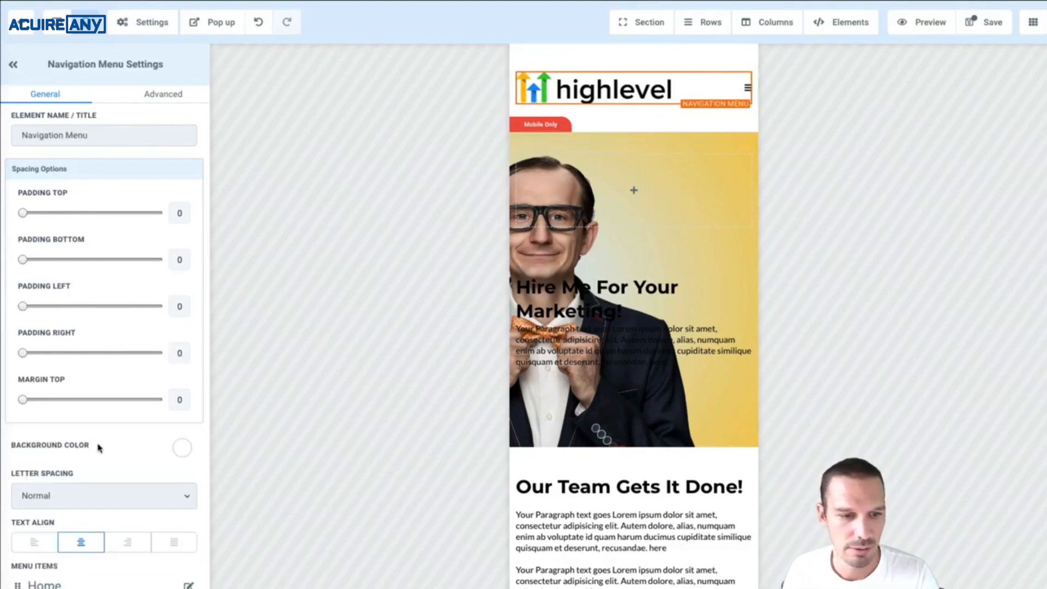
Step: Try the water icon as the navigation menu's mobile view icon
{"action": "scroll", "coordinate": [131, 334], "scroll_direction": "down", "scroll_amount": 10}
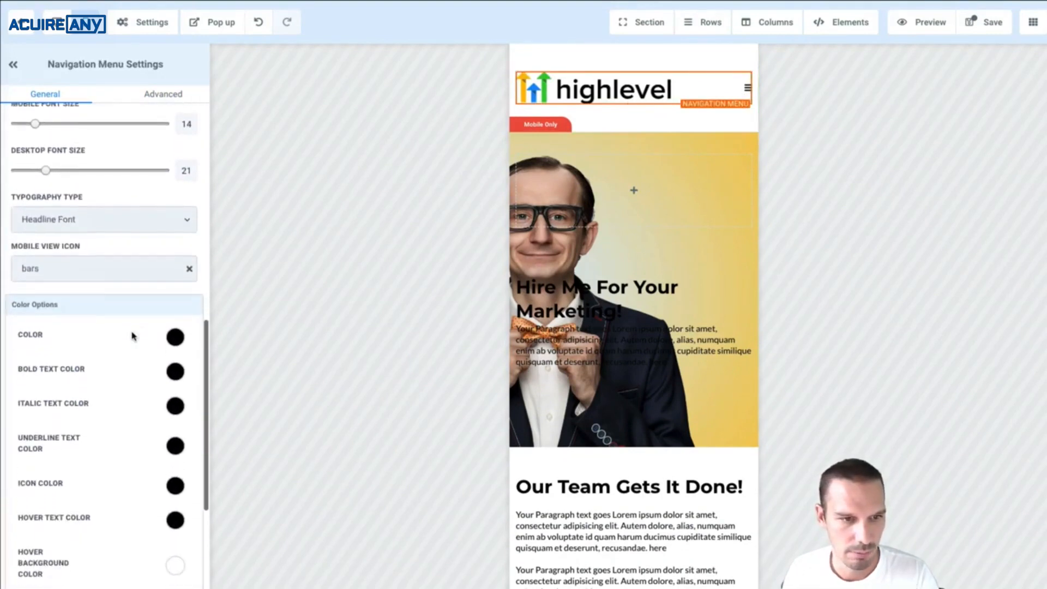
{"action": "left_click", "coordinate": [137, 264]}
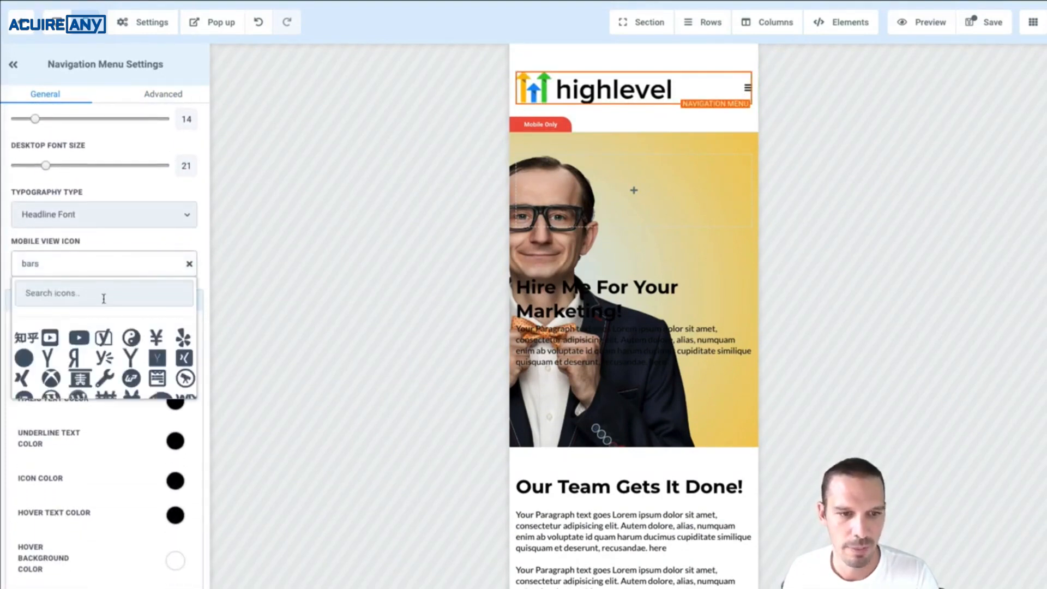
{"action": "scroll", "coordinate": [124, 330], "scroll_direction": "down", "scroll_amount": 5}
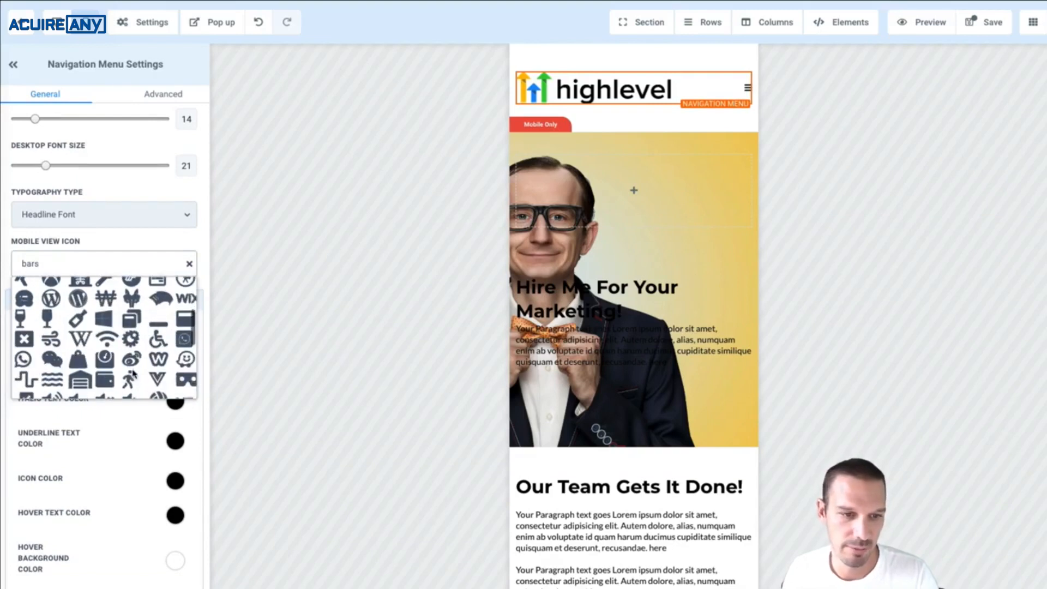
{"action": "left_click", "coordinate": [54, 377]}
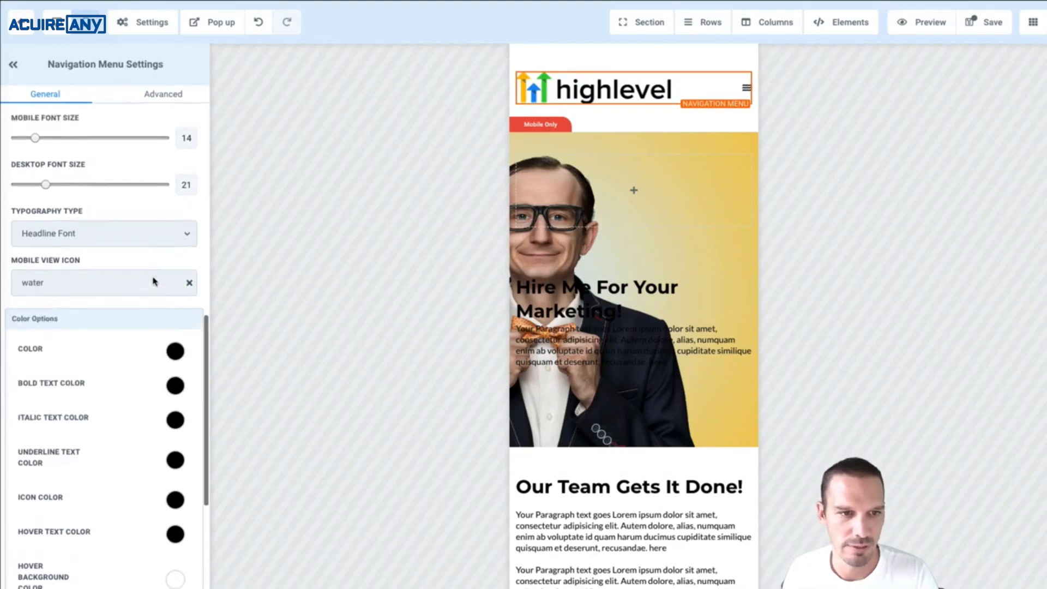
Step: Set the navigation menu's mobile font size to 27
{"action": "scroll", "coordinate": [154, 281], "scroll_direction": "up", "scroll_amount": 1}
{"action": "scroll", "coordinate": [98, 285], "scroll_direction": "down", "scroll_amount": 4}
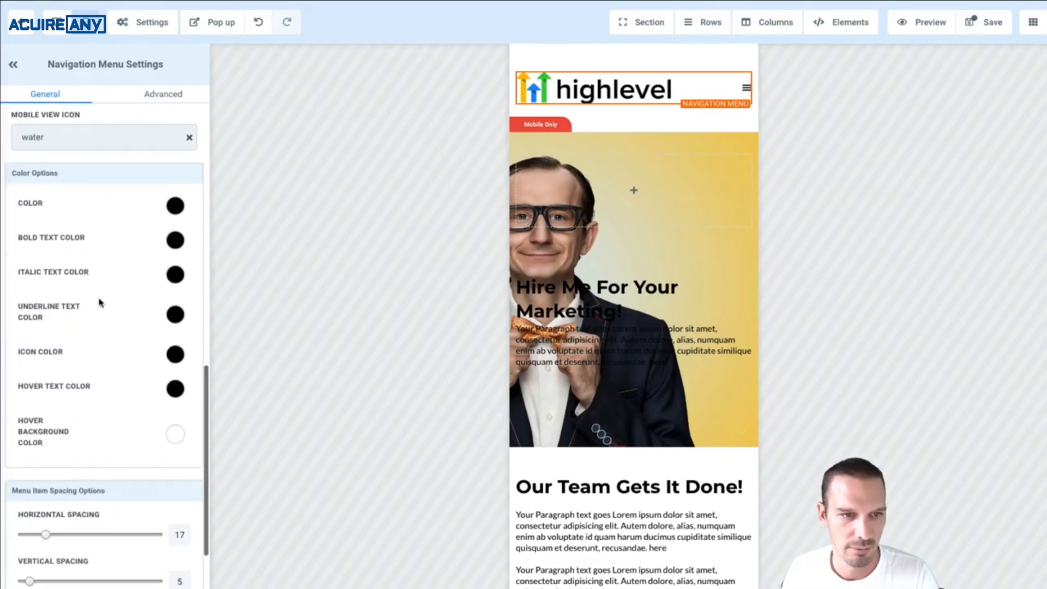
{"action": "scroll", "coordinate": [98, 300], "scroll_direction": "up", "scroll_amount": 3}
{"action": "scroll", "coordinate": [106, 293], "scroll_direction": "down", "scroll_amount": 5}
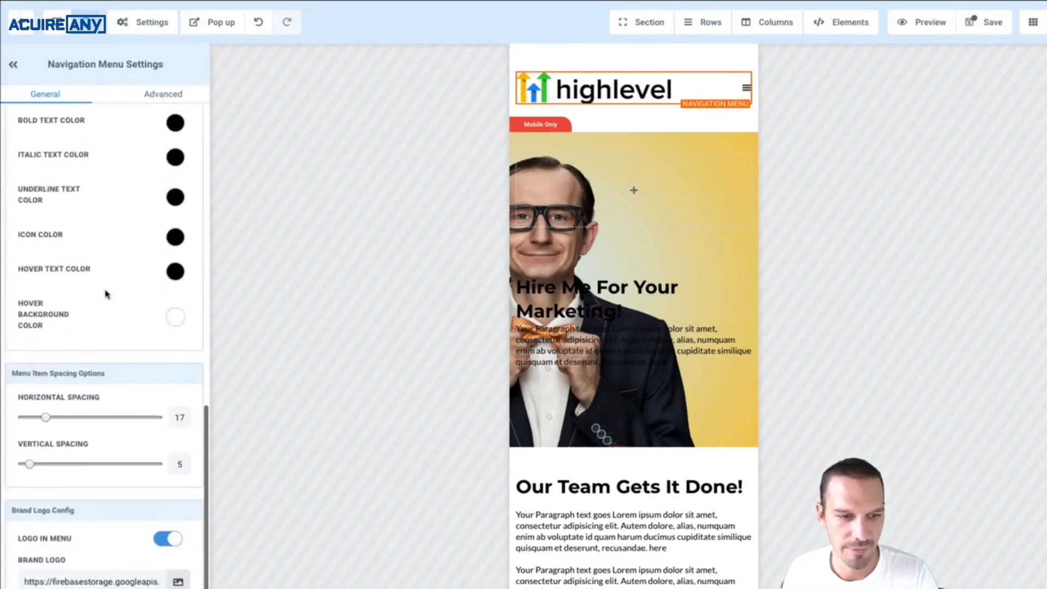
{"action": "scroll", "coordinate": [106, 410], "scroll_direction": "down", "scroll_amount": 2}
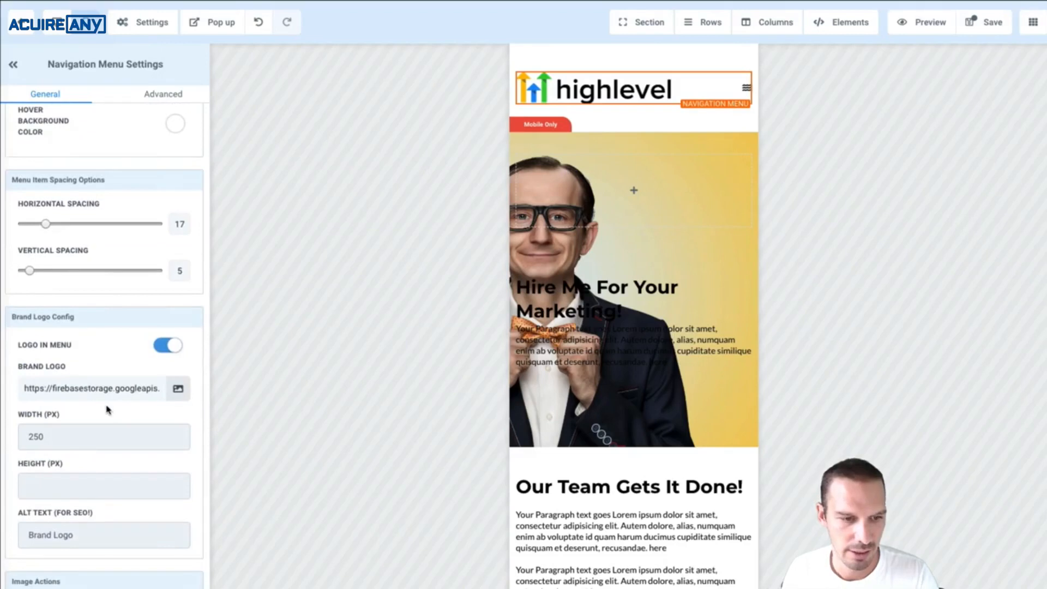
{"action": "scroll", "coordinate": [101, 406], "scroll_direction": "up", "scroll_amount": 7}
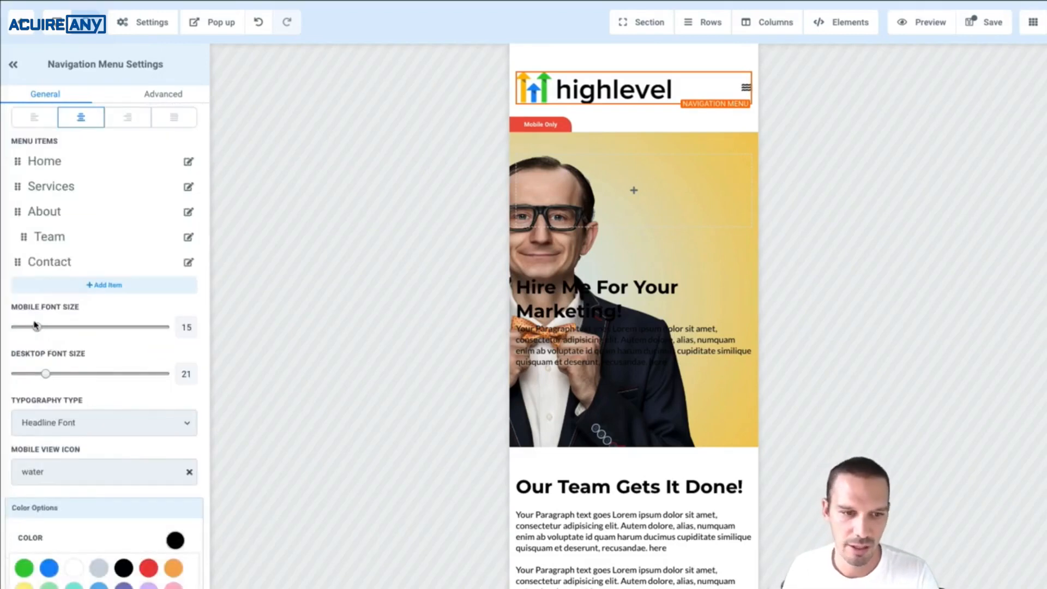
{"action": "left_click_drag", "start_coordinate": [38, 327], "coordinate": [58, 328]}
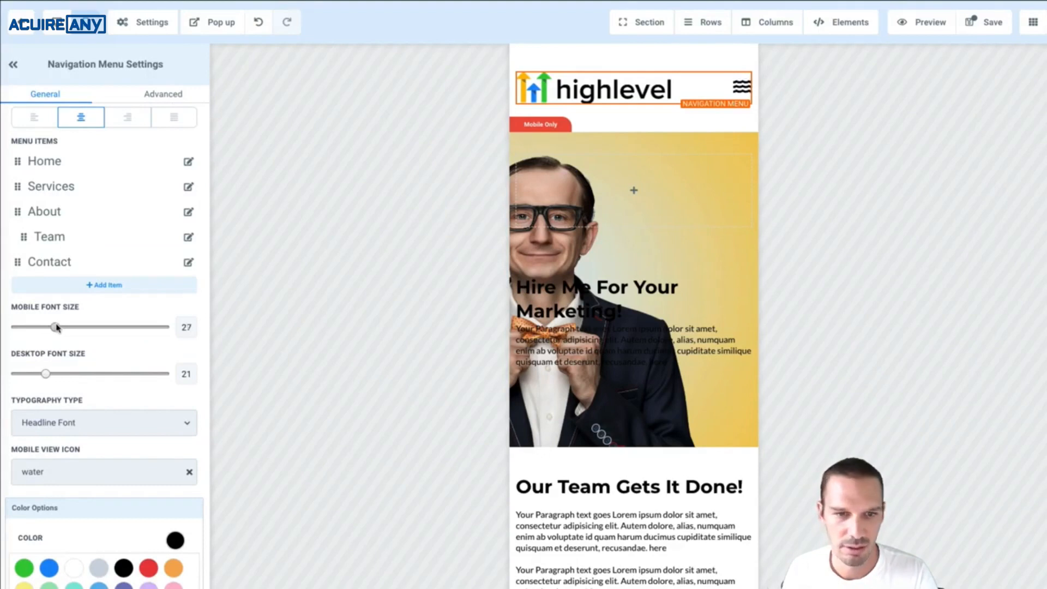
Step: Search the mobile view icons for "hamb" and set the navigation menu's icon to bars
{"action": "left_click", "coordinate": [86, 470]}
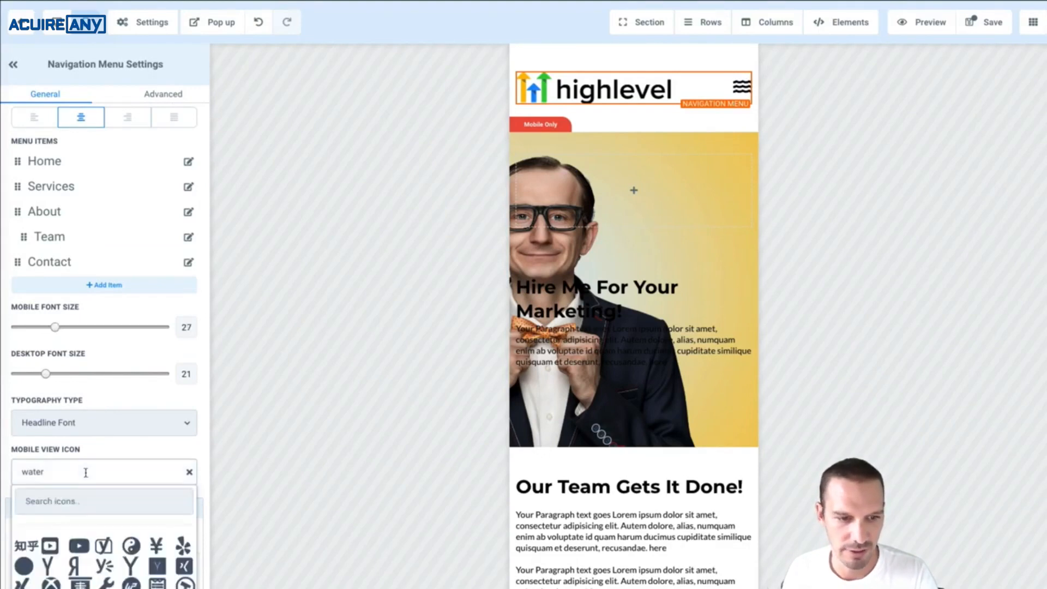
{"action": "type", "text": "hamb"}
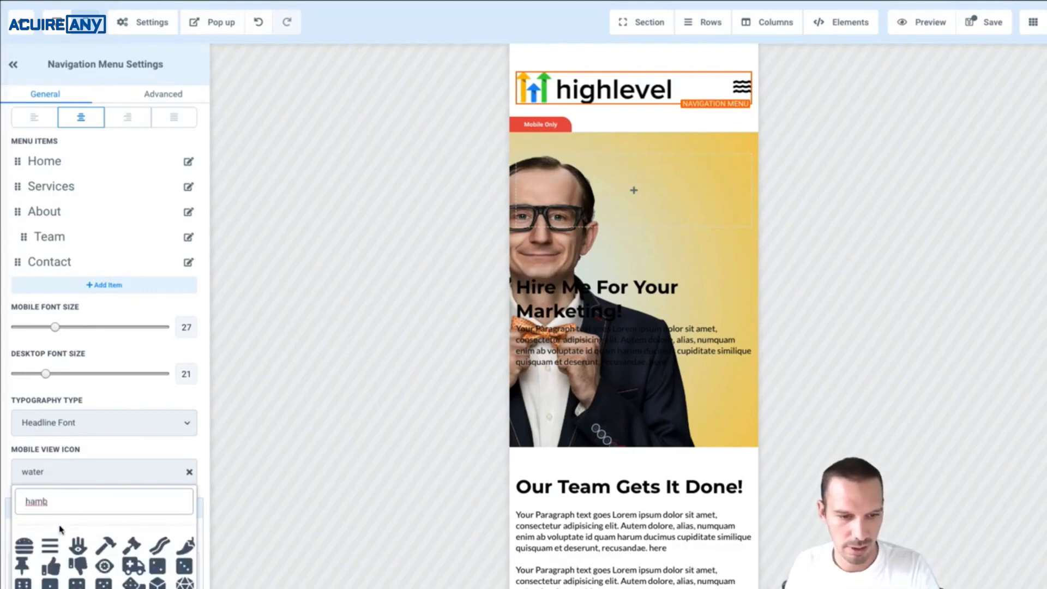
{"action": "left_click", "coordinate": [57, 543]}
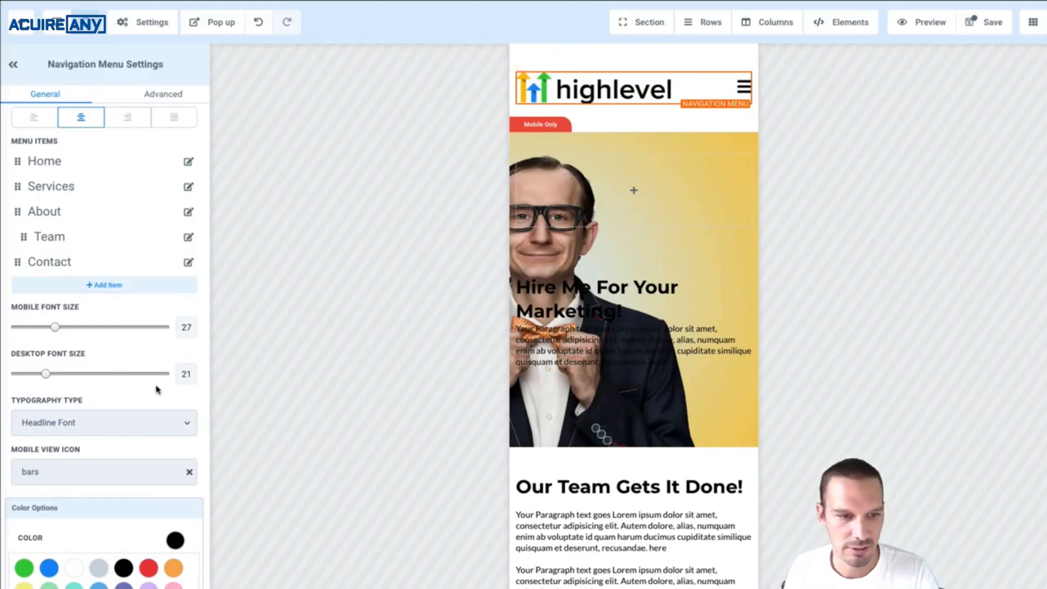
Step: Set the brand logo's width in the mobile navigation menu to 200 px
{"action": "scroll", "coordinate": [105, 442], "scroll_direction": "down", "scroll_amount": 10}
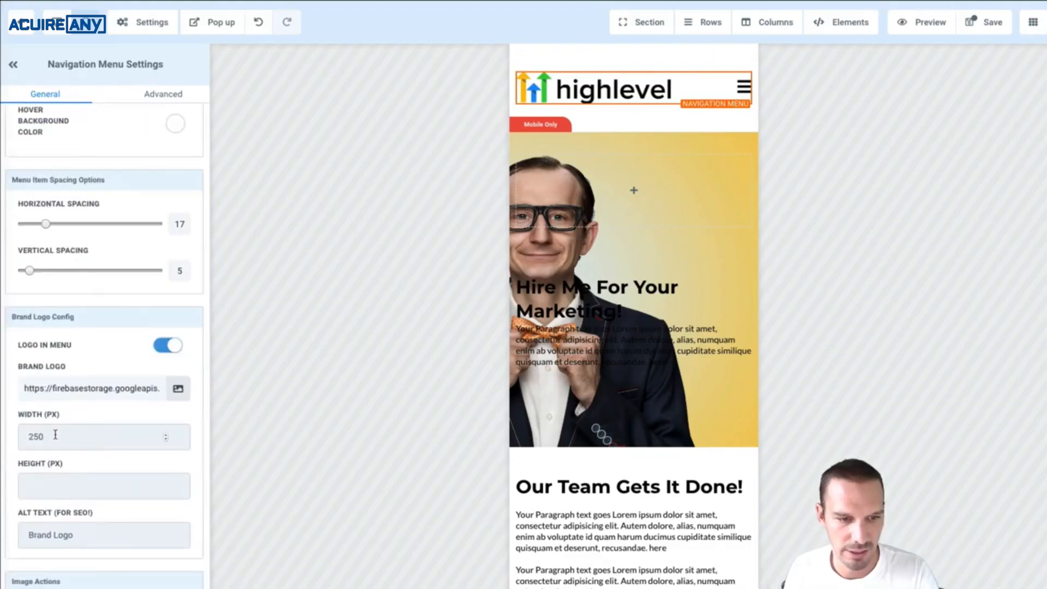
{"action": "left_click", "coordinate": [55, 435]}
{"action": "double_click", "coordinate": [55, 435]}
{"action": "type", "text": "2"}
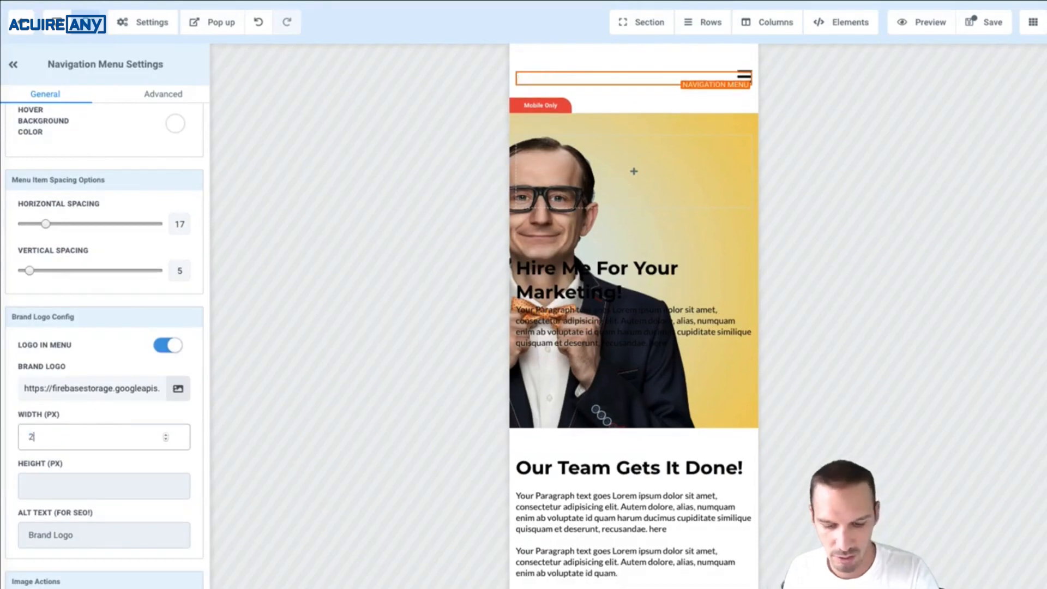
{"action": "type", "text": "00"}
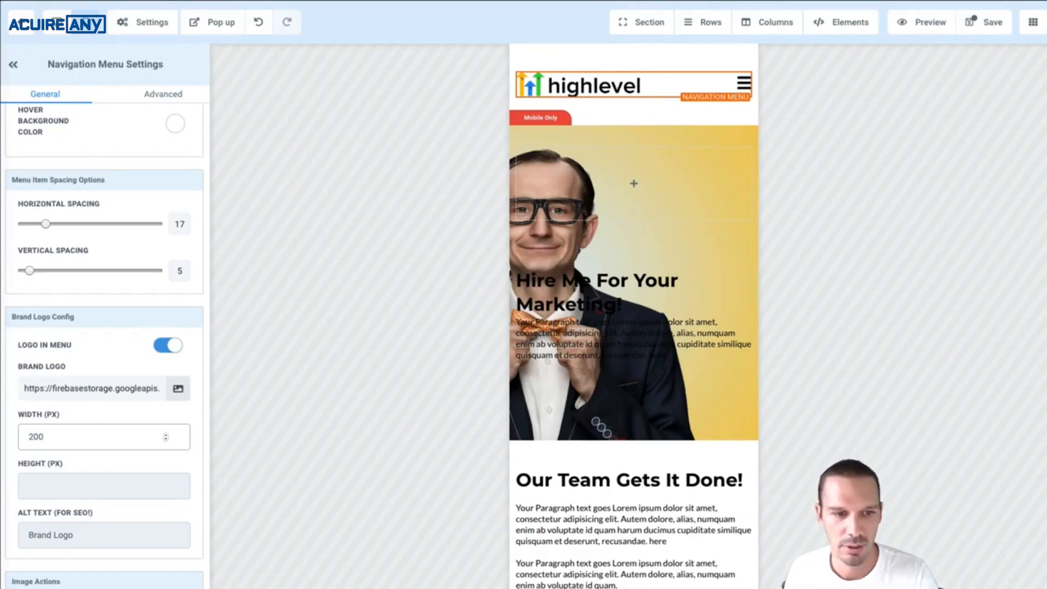
Step: Set the mobile navigation menu's left and right padding to 10 each
{"action": "scroll", "coordinate": [49, 358], "scroll_direction": "up", "scroll_amount": 15}
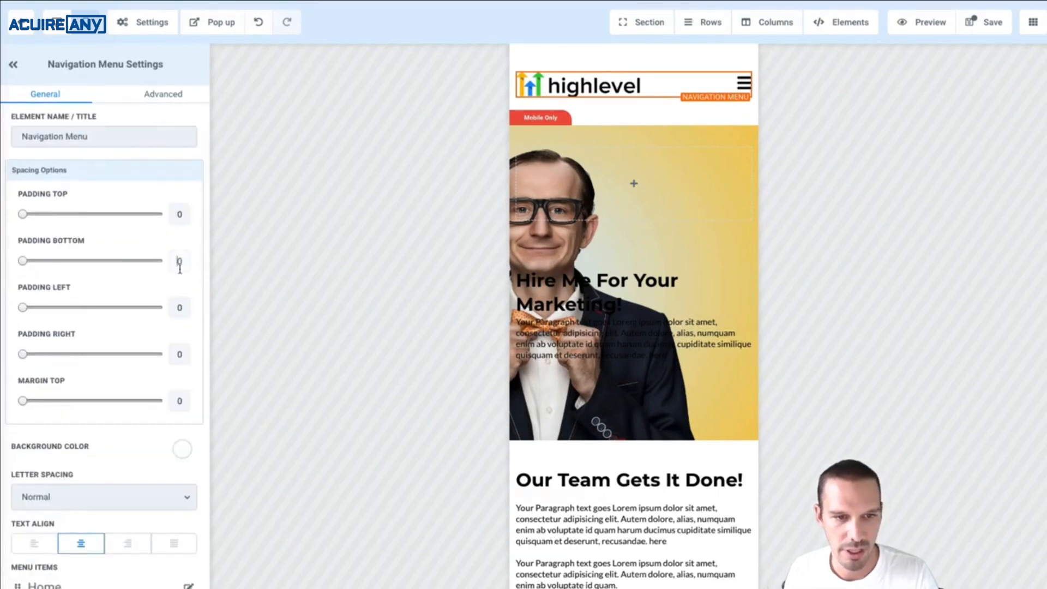
{"action": "left_click", "coordinate": [179, 307]}
{"action": "type", "text": "1"}
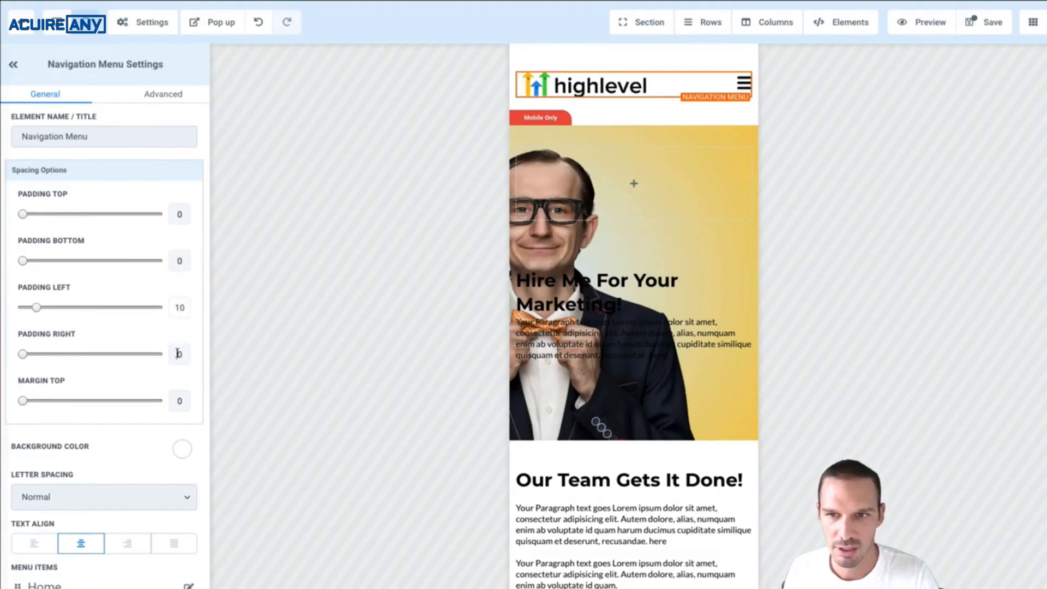
{"action": "left_click", "coordinate": [178, 354]}
{"action": "type", "text": "1"}
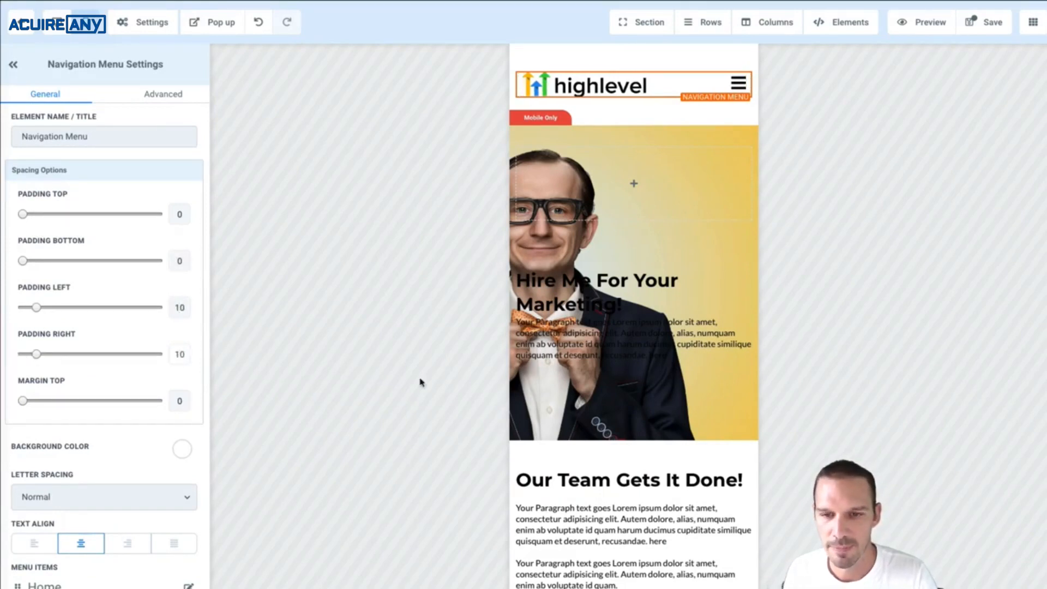
Step: Open the mobile menu from its icon and check the submenu under About
{"action": "scroll", "coordinate": [572, 396], "scroll_direction": "down", "scroll_amount": 4}
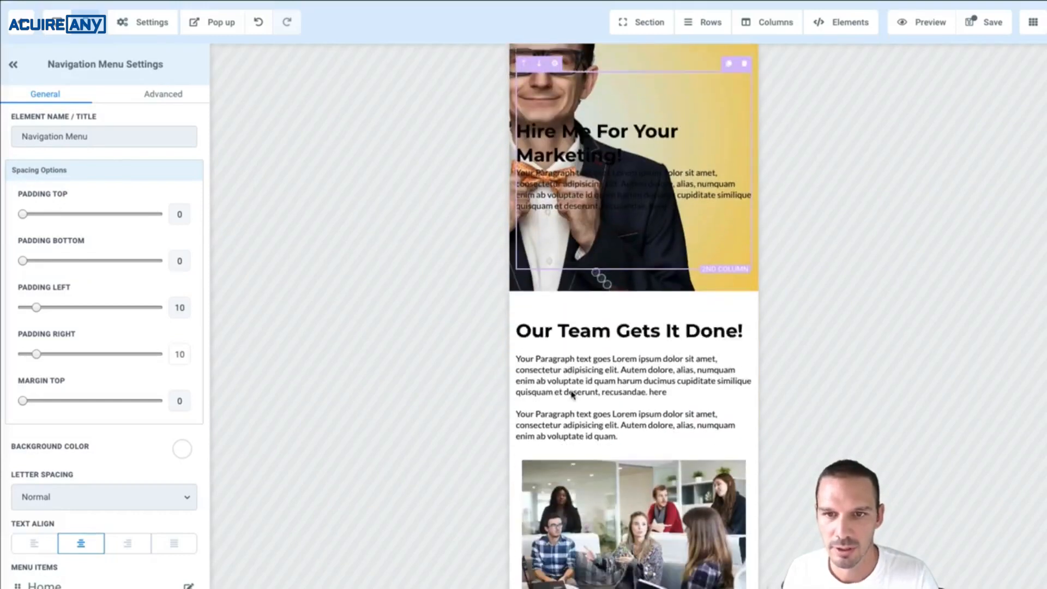
{"action": "scroll", "coordinate": [570, 394], "scroll_direction": "up", "scroll_amount": 4}
{"action": "left_click", "coordinate": [742, 94]}
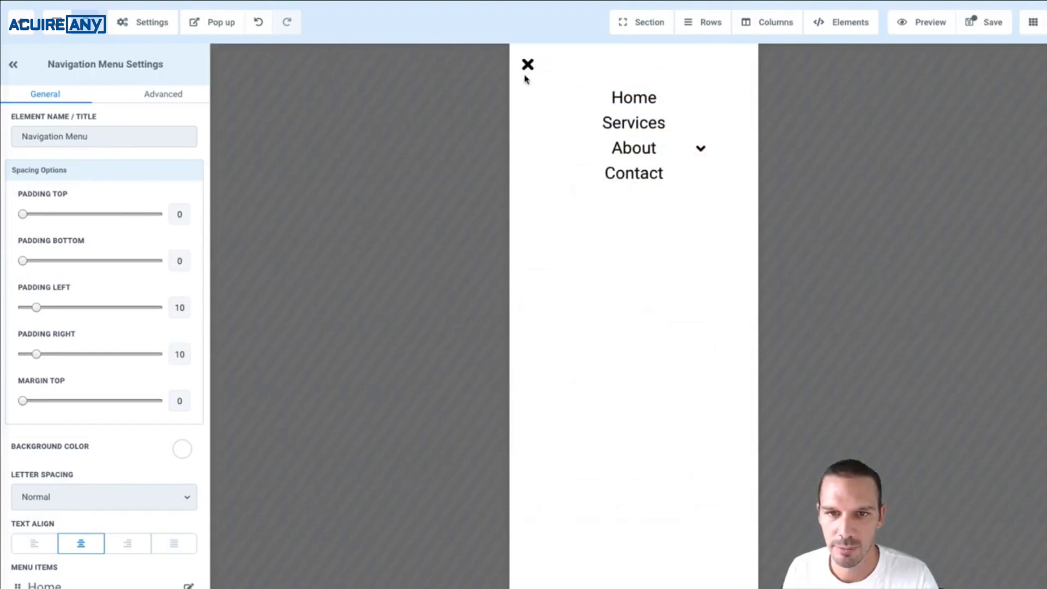
{"action": "scroll", "coordinate": [134, 441], "scroll_direction": "down", "scroll_amount": 8}
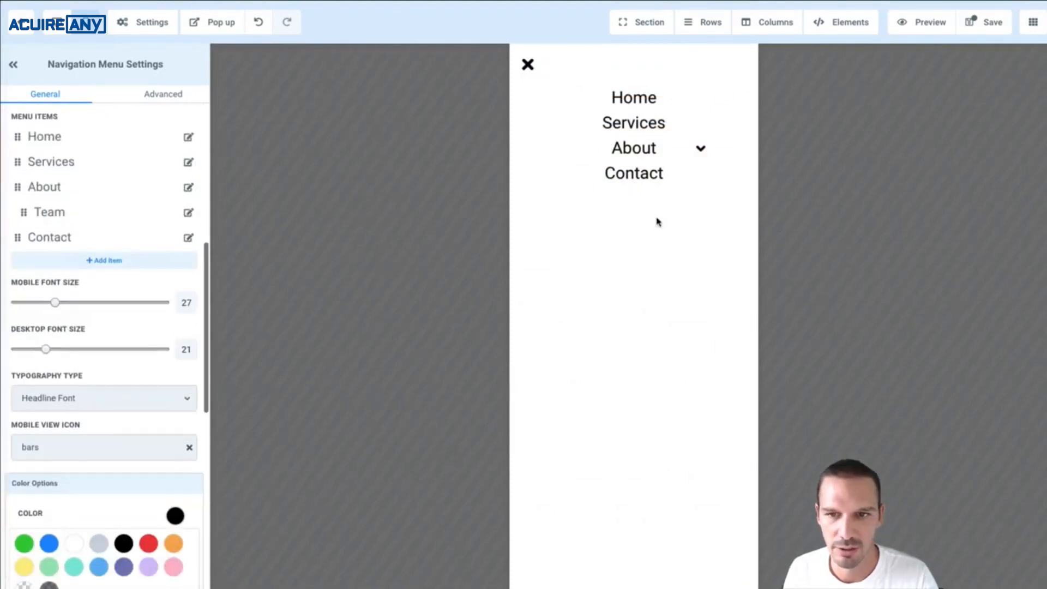
{"action": "left_click", "coordinate": [701, 149]}
{"action": "left_click", "coordinate": [701, 152]}
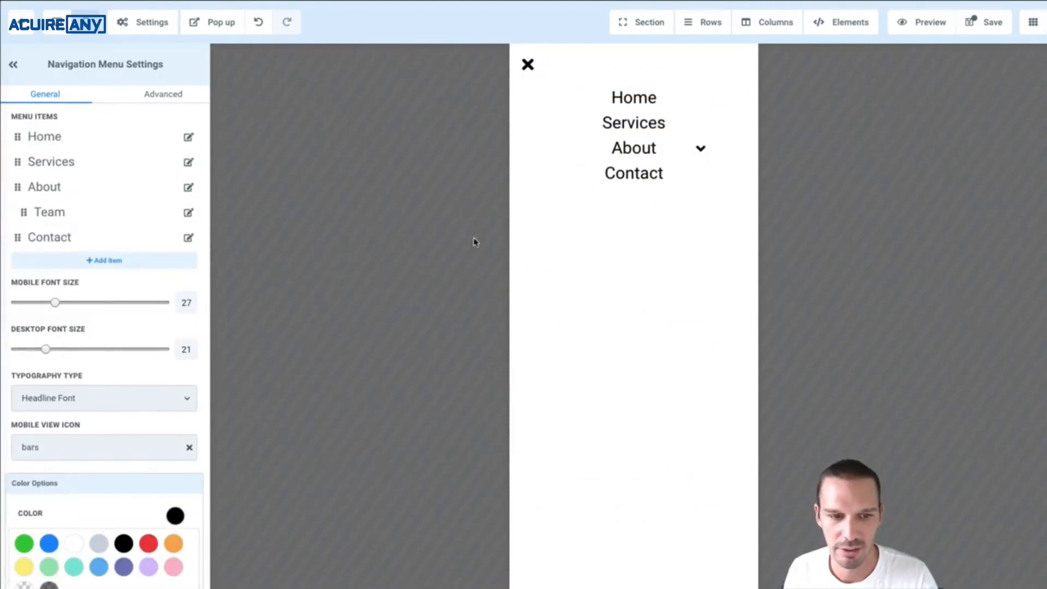
Step: Review the navigation menu's spacing, logo and item settings with the mobile menu open, and close the menu
{"action": "scroll", "coordinate": [118, 414], "scroll_direction": "down", "scroll_amount": 10}
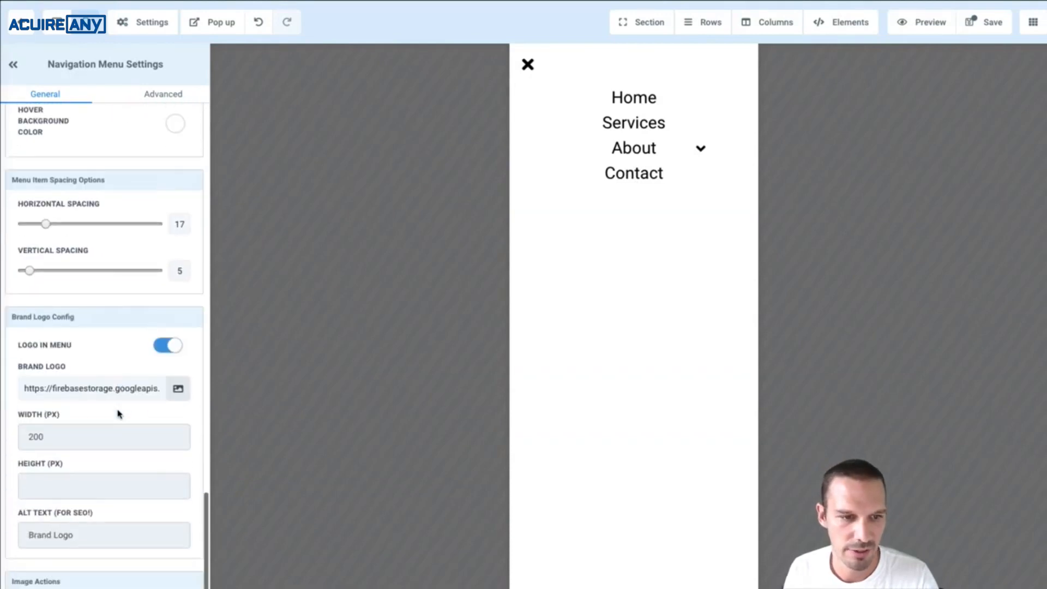
{"action": "scroll", "coordinate": [123, 435], "scroll_direction": "up", "scroll_amount": 15}
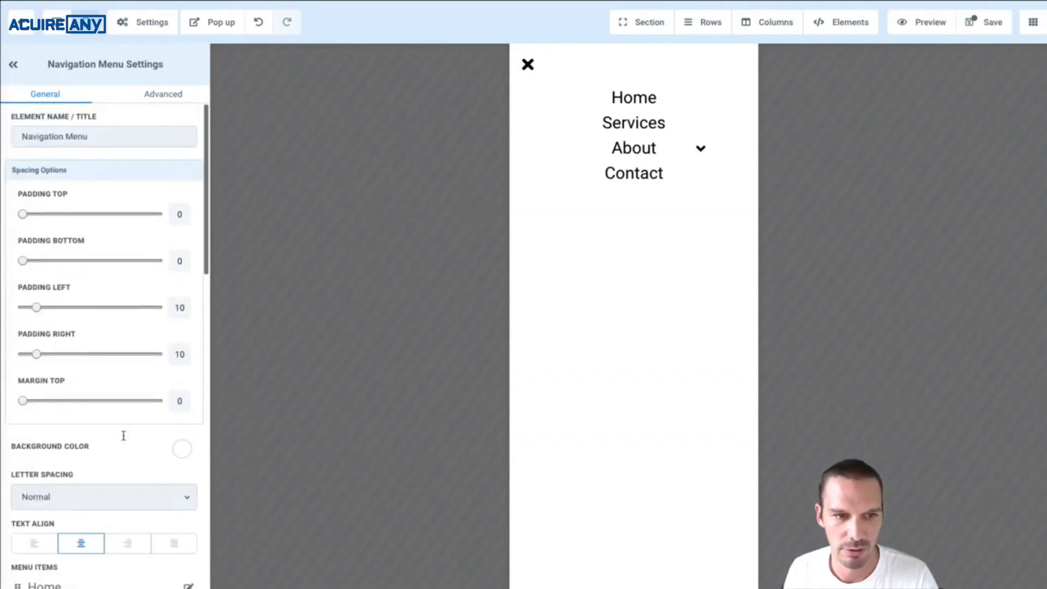
{"action": "scroll", "coordinate": [124, 435], "scroll_direction": "down", "scroll_amount": 5}
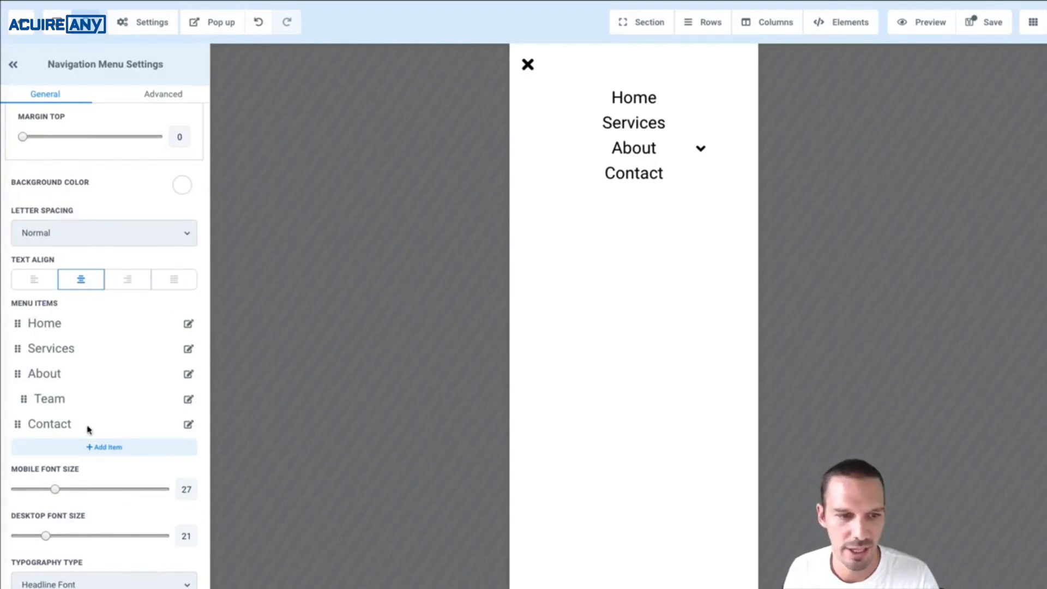
{"action": "scroll", "coordinate": [100, 326], "scroll_direction": "up", "scroll_amount": 2}
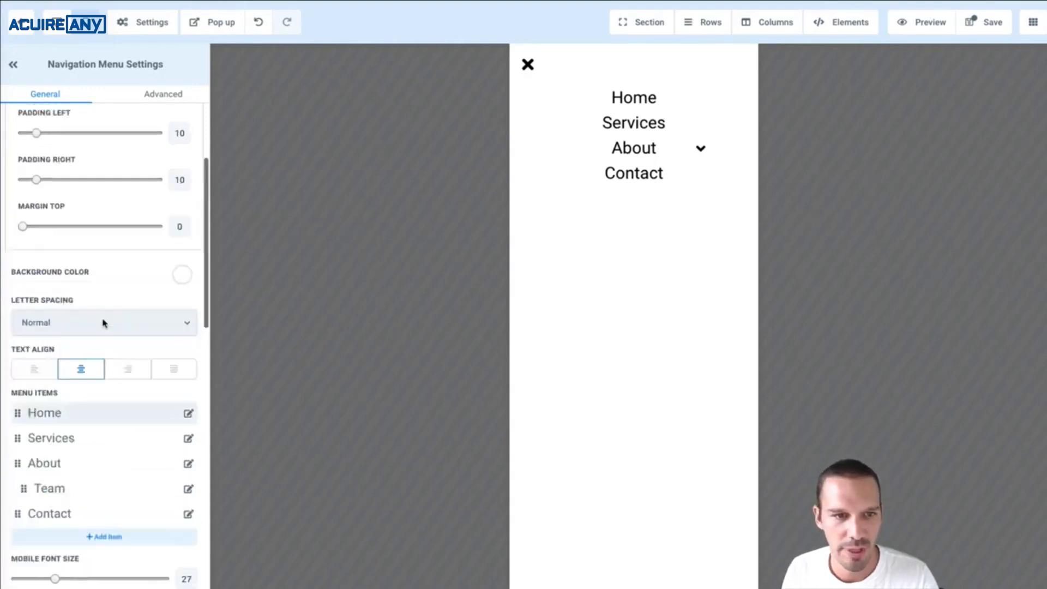
{"action": "scroll", "coordinate": [104, 323], "scroll_direction": "up", "scroll_amount": 3}
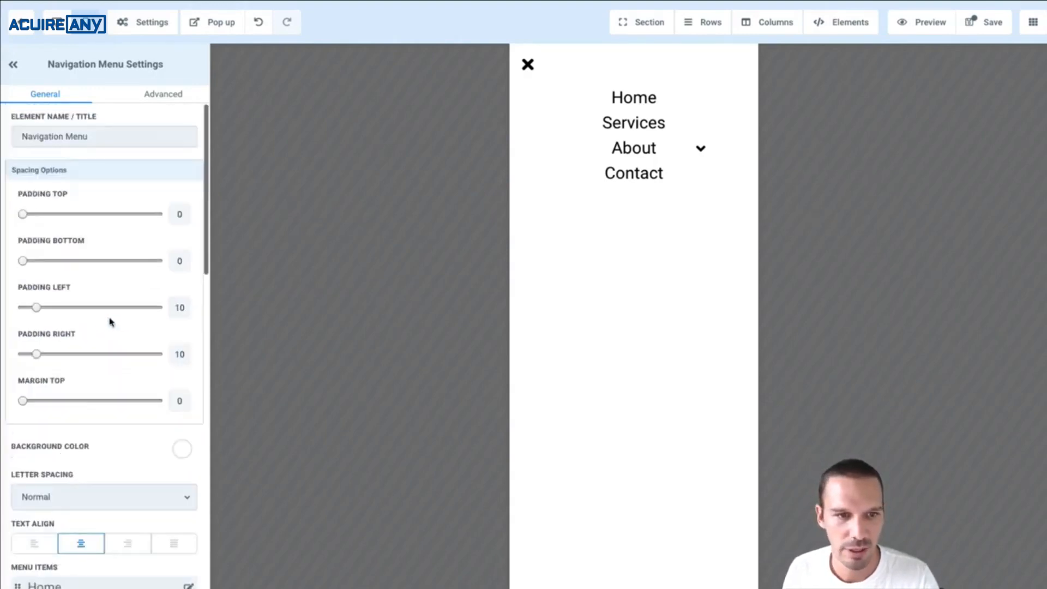
{"action": "left_click", "coordinate": [528, 64]}
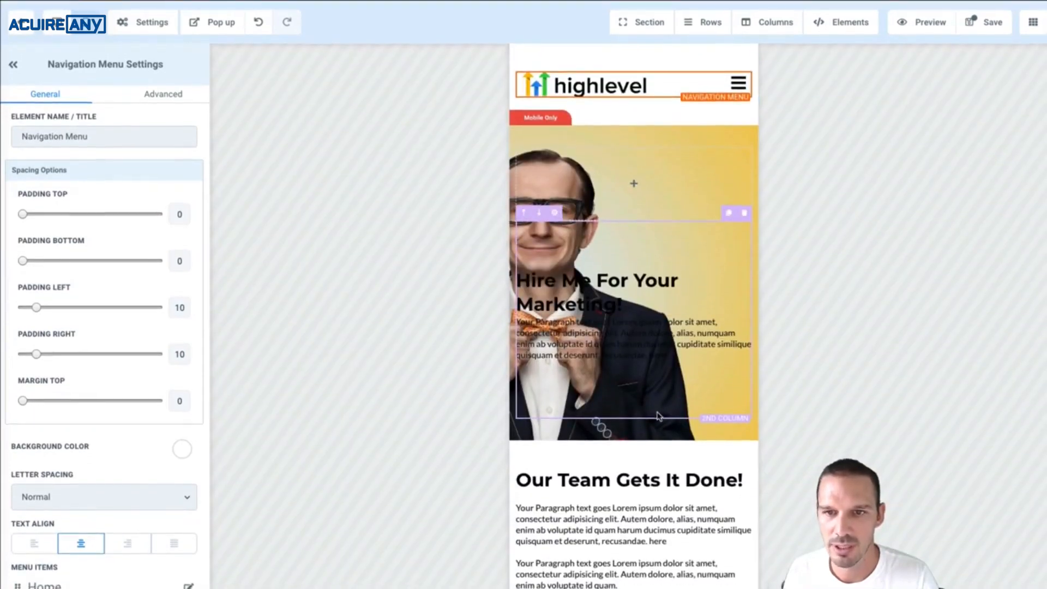